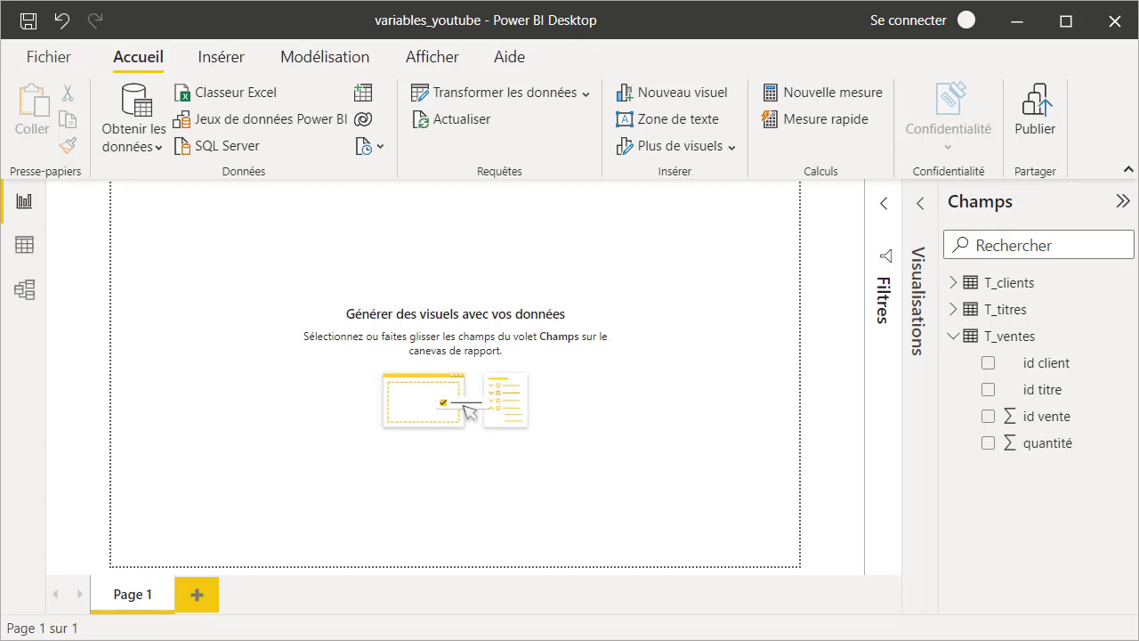
Step: Inspect the table relationships in the model view, checking the T_clients and T_titres fields
left_click(24, 289)
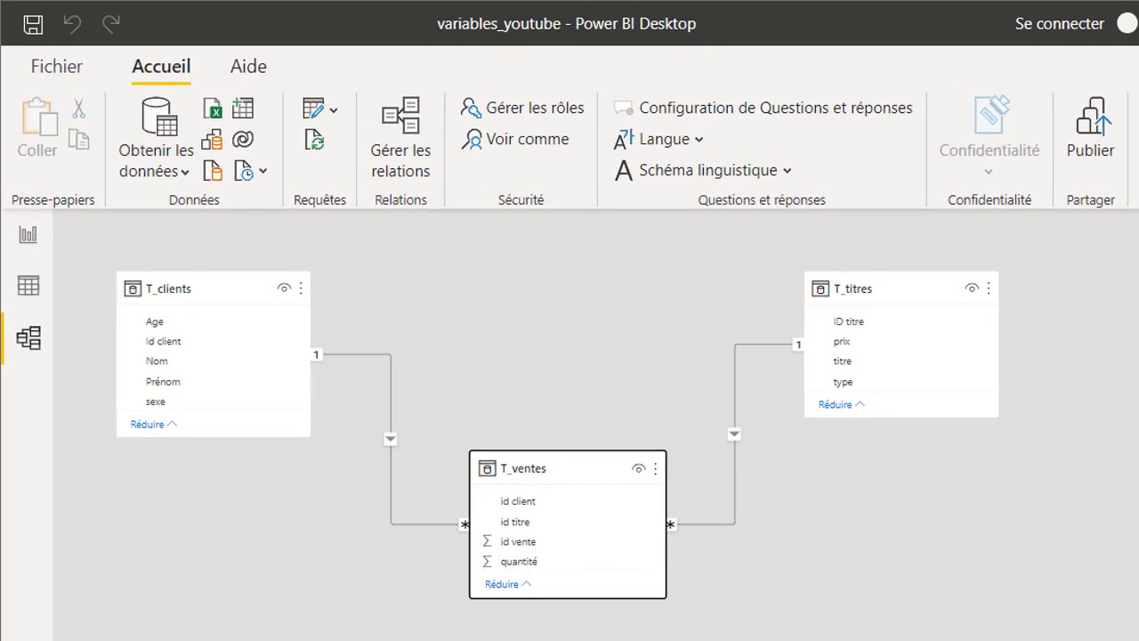
mouse_move(205, 288)
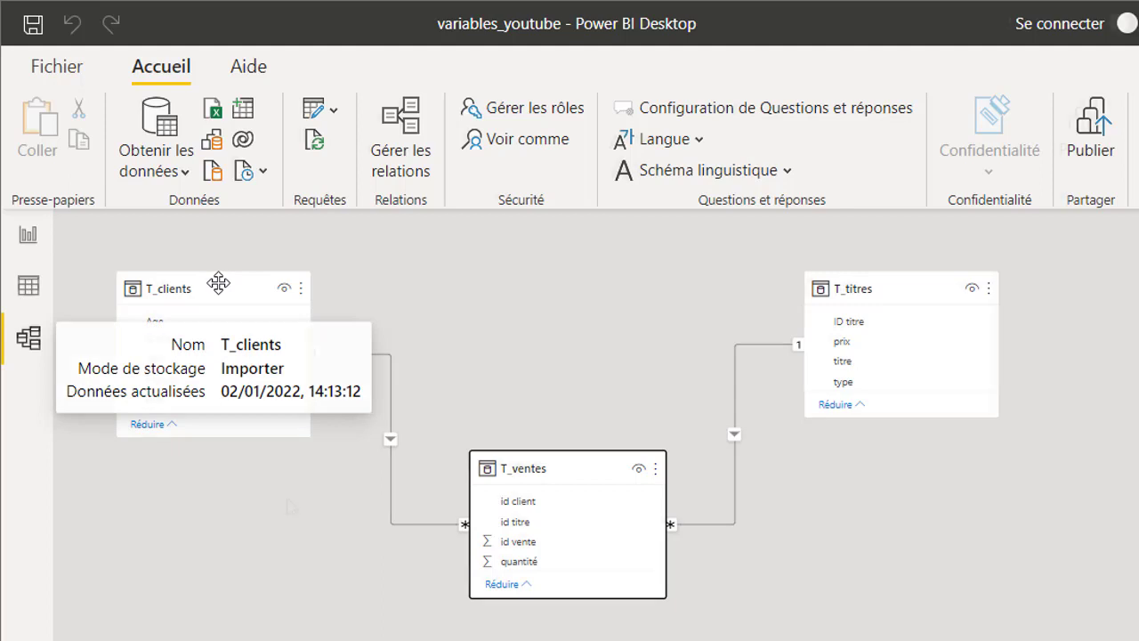
left_click(219, 283)
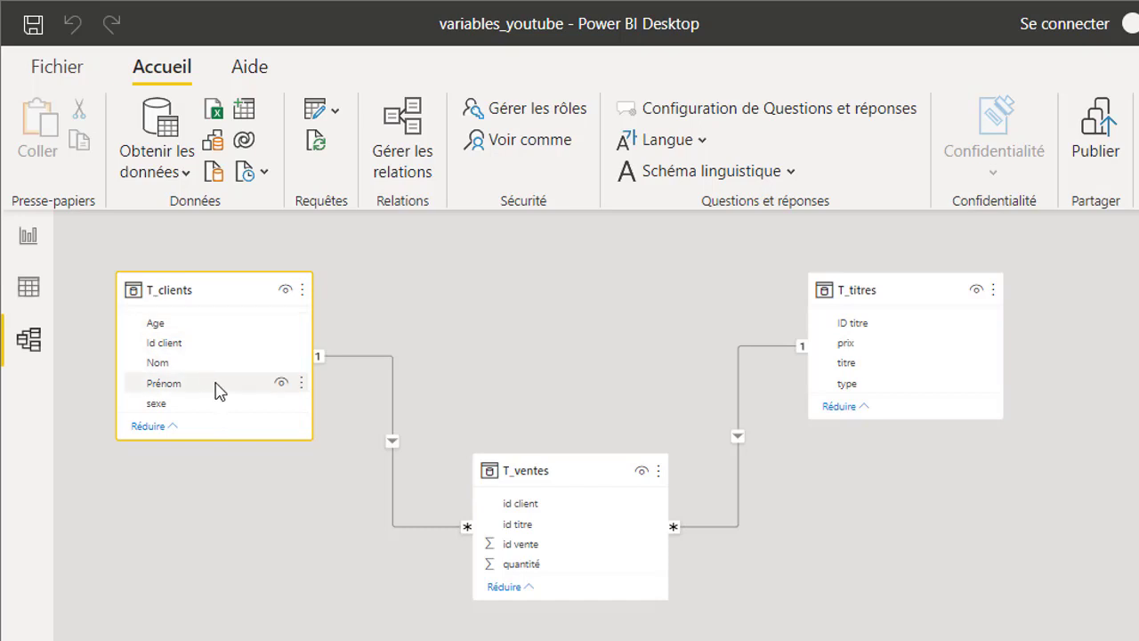
left_click(942, 294)
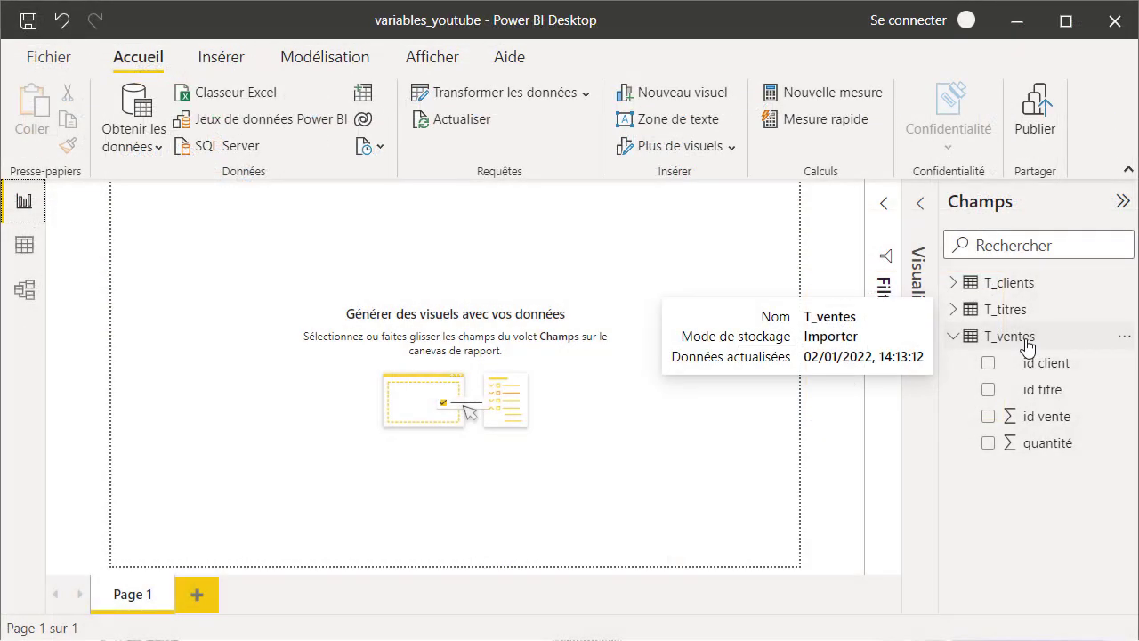
Step: Create a new measure in T_ventes named CA
left_click(1028, 342)
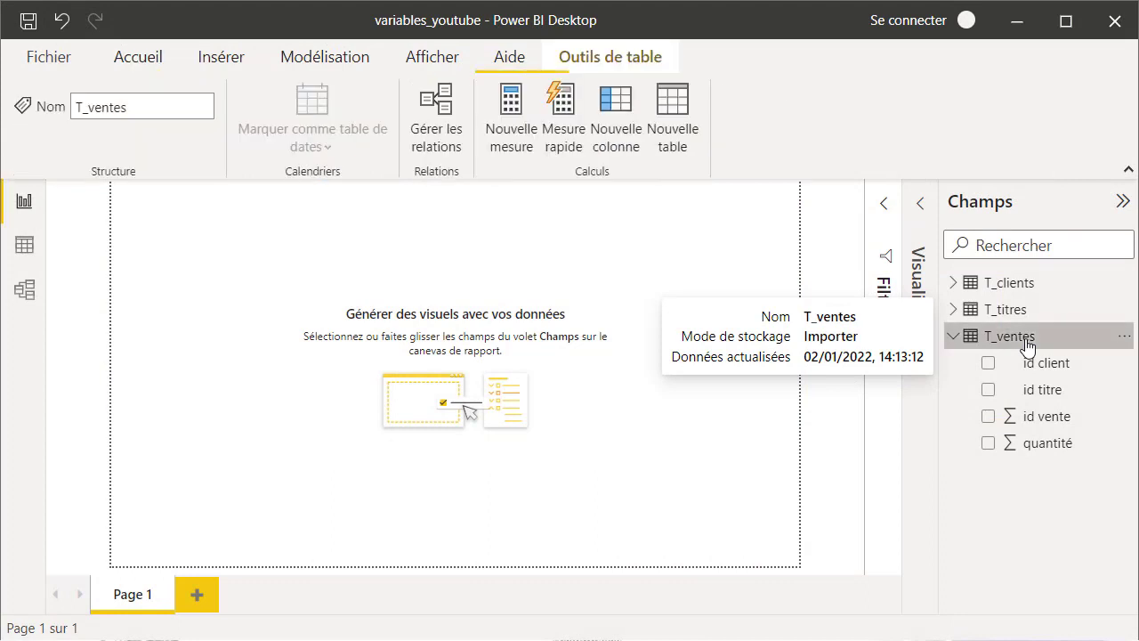
left_click(515, 131)
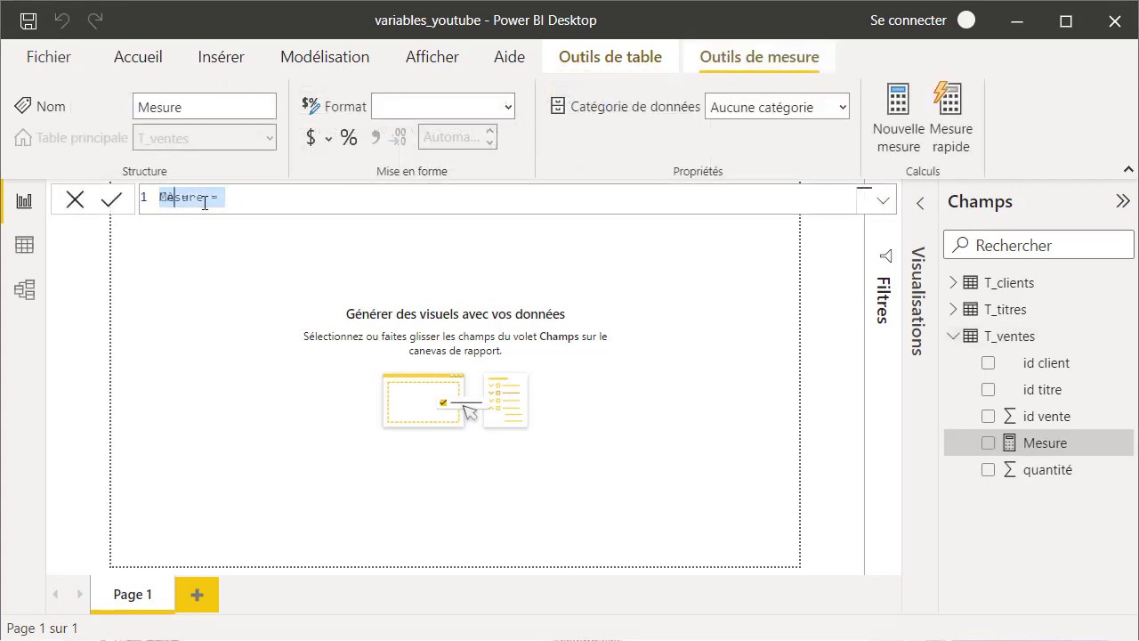
type("CA")
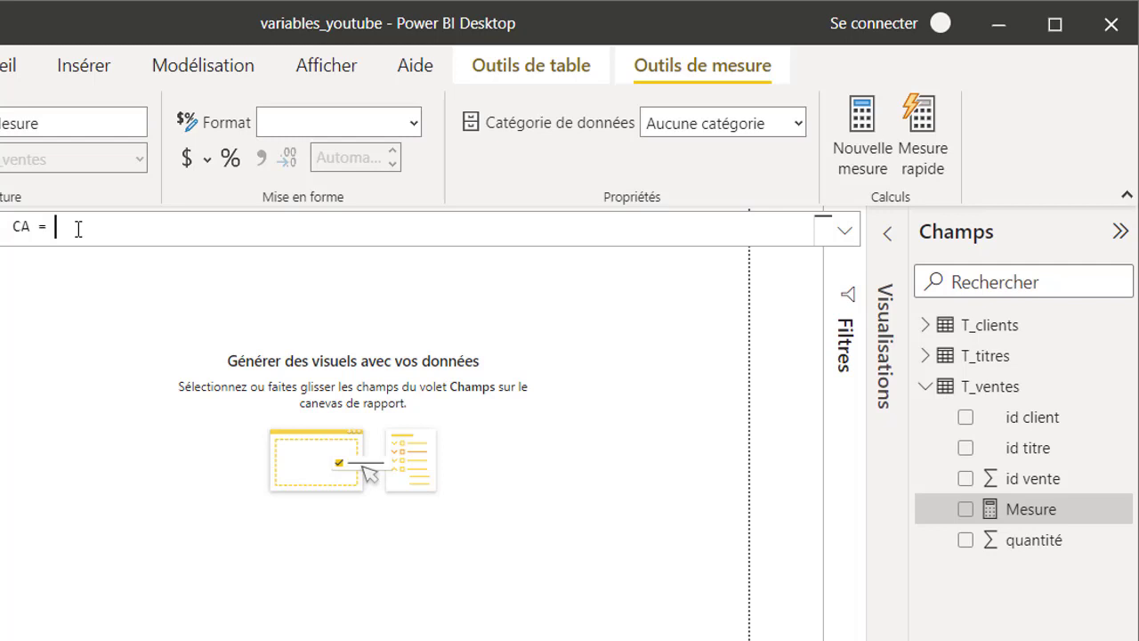
Step: Begin the CA formula as SUMX(T_ventes,T_ventes[quantité]* using autocomplete
type("sumx")
left_click(136, 251)
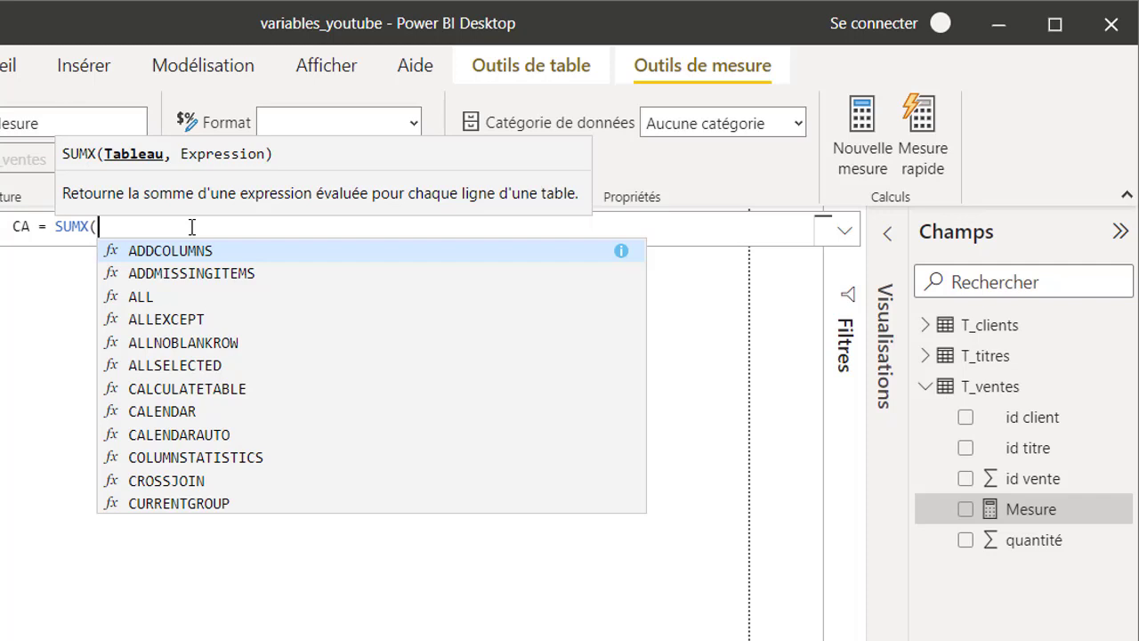
type("t_")
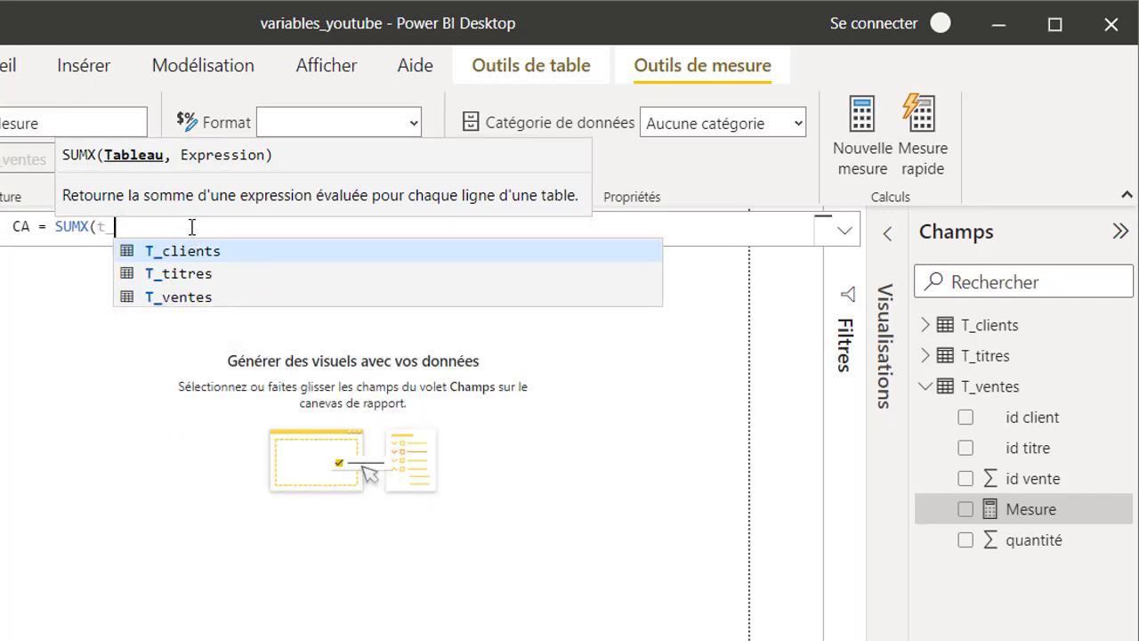
left_click(190, 299)
type(",")
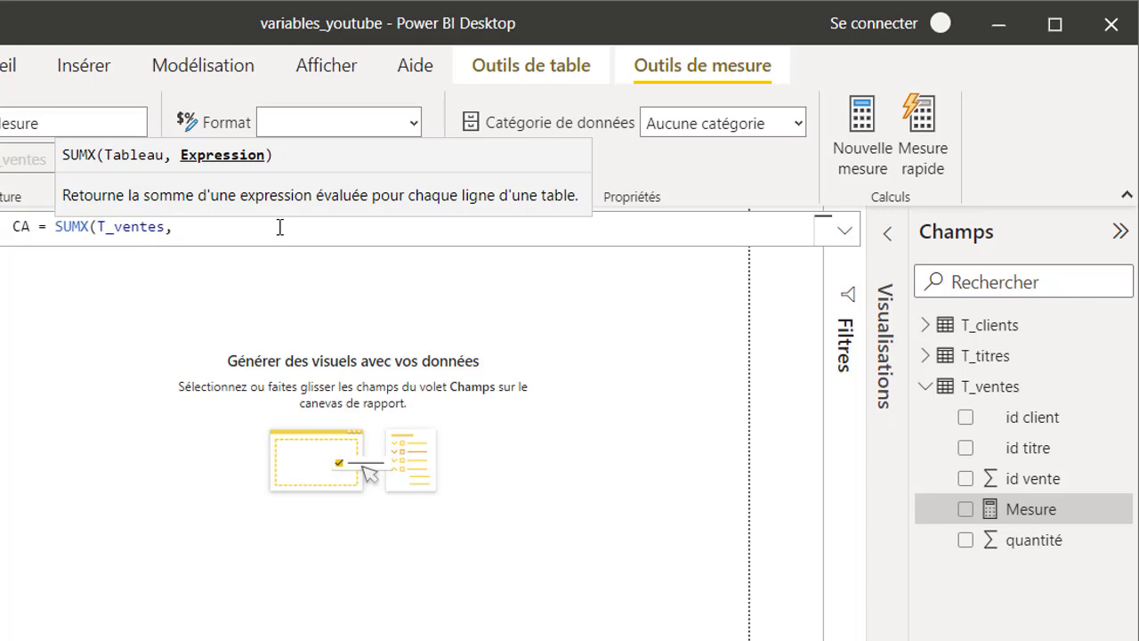
type("t")
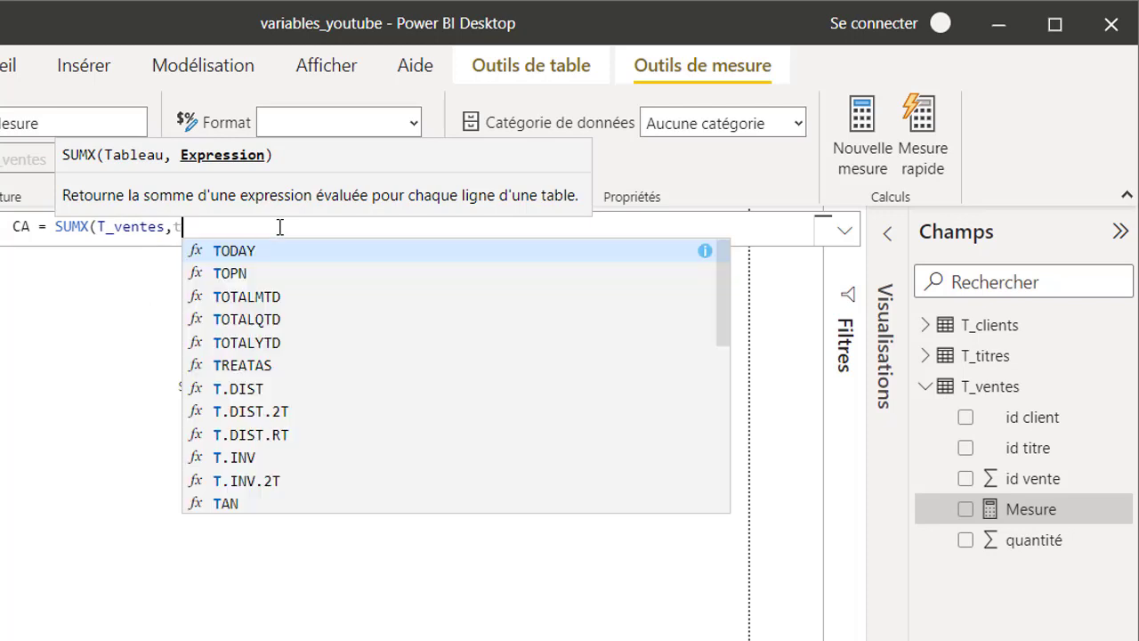
type("_")
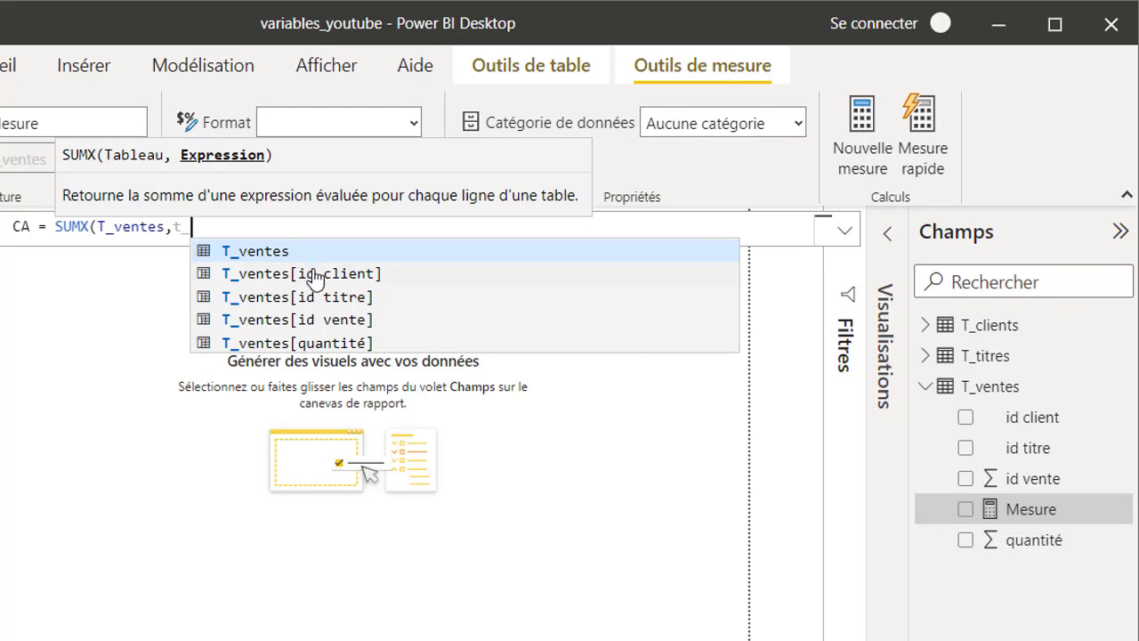
left_click(328, 342)
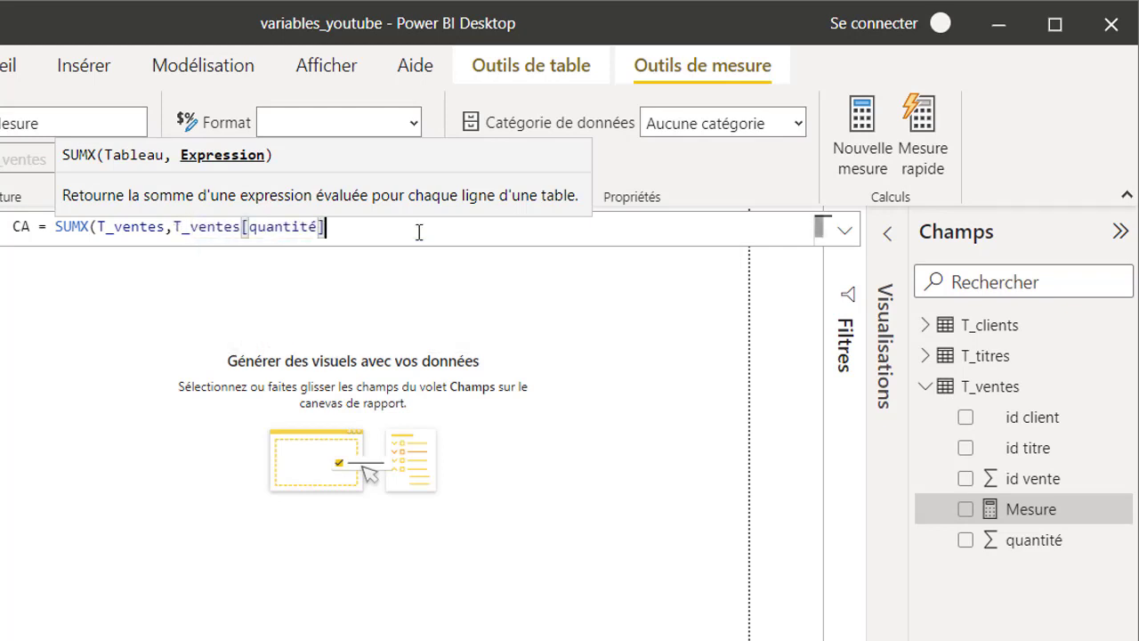
type("*")
Step: Finish CA as SUMX(T_ventes,T_ventes[quantité]*RELATED(T_titres[prix])) and commit the measure
type("rela")
left_click(429, 255)
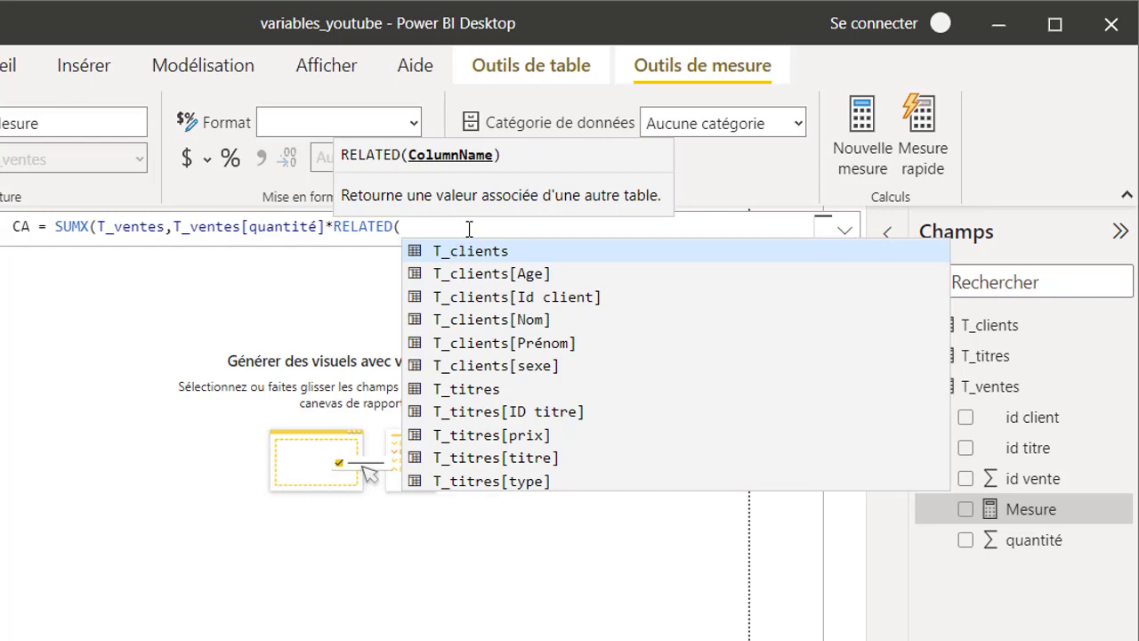
type("t_")
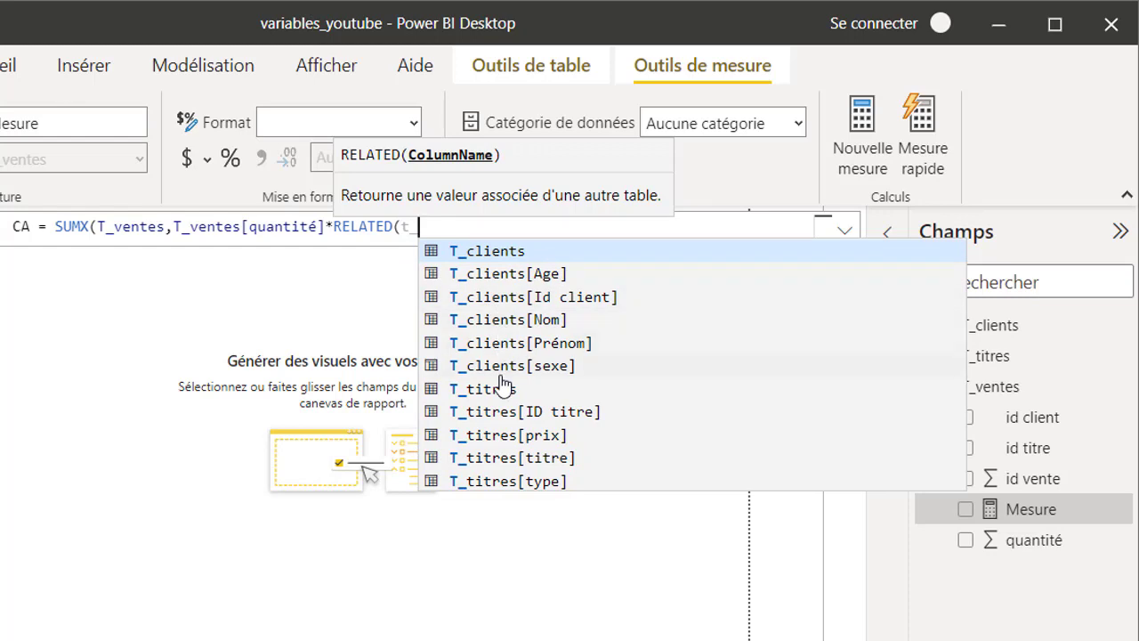
left_click(557, 437)
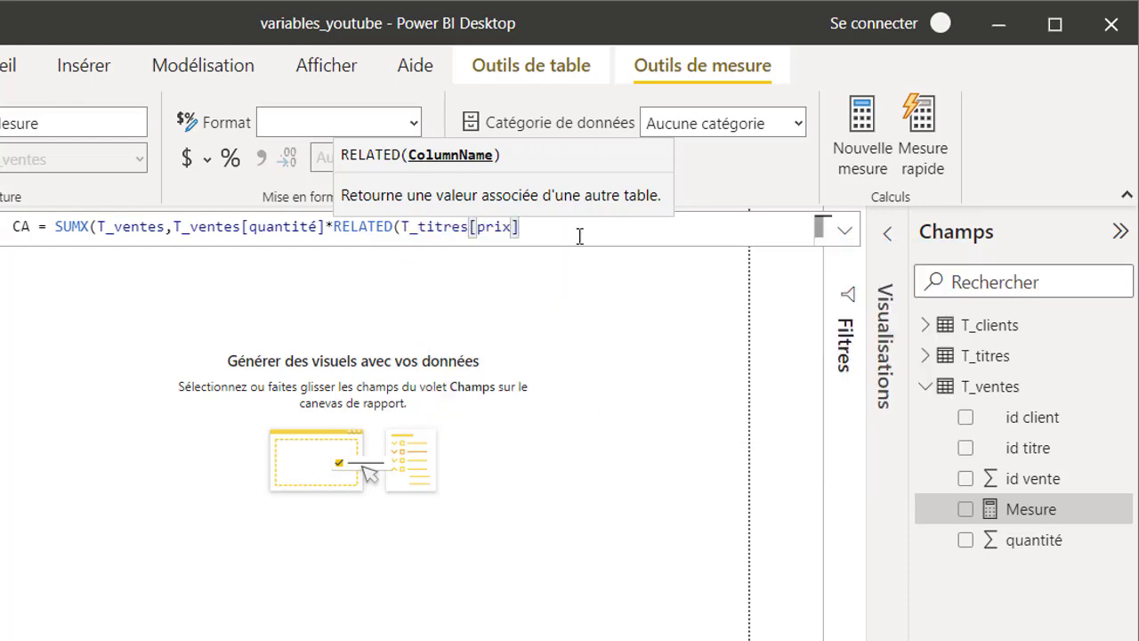
type(")")
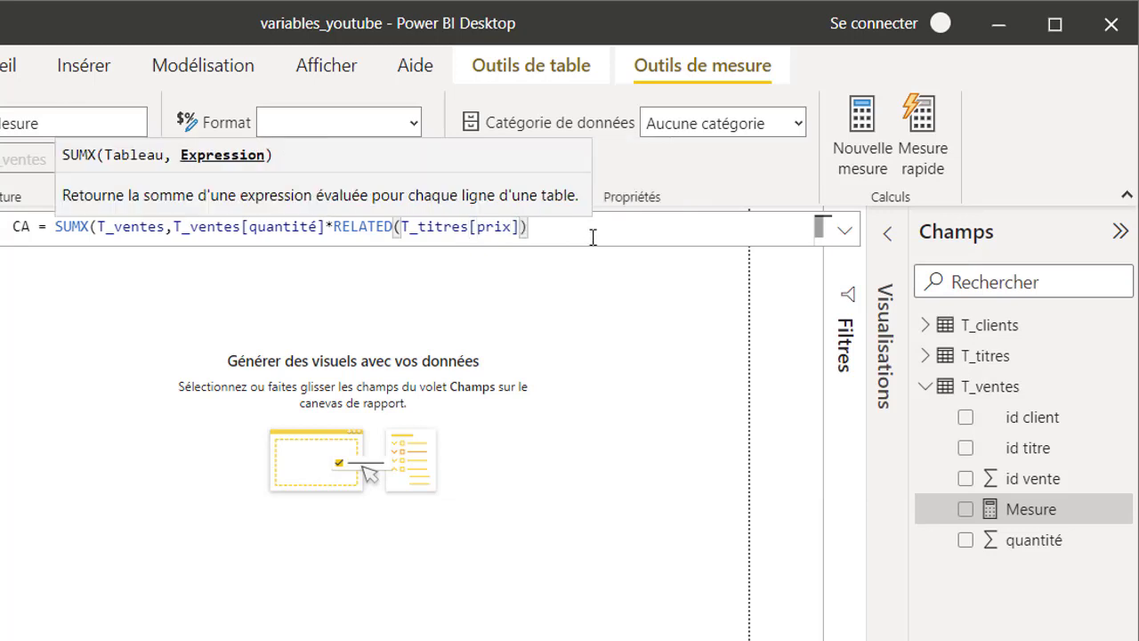
type(")")
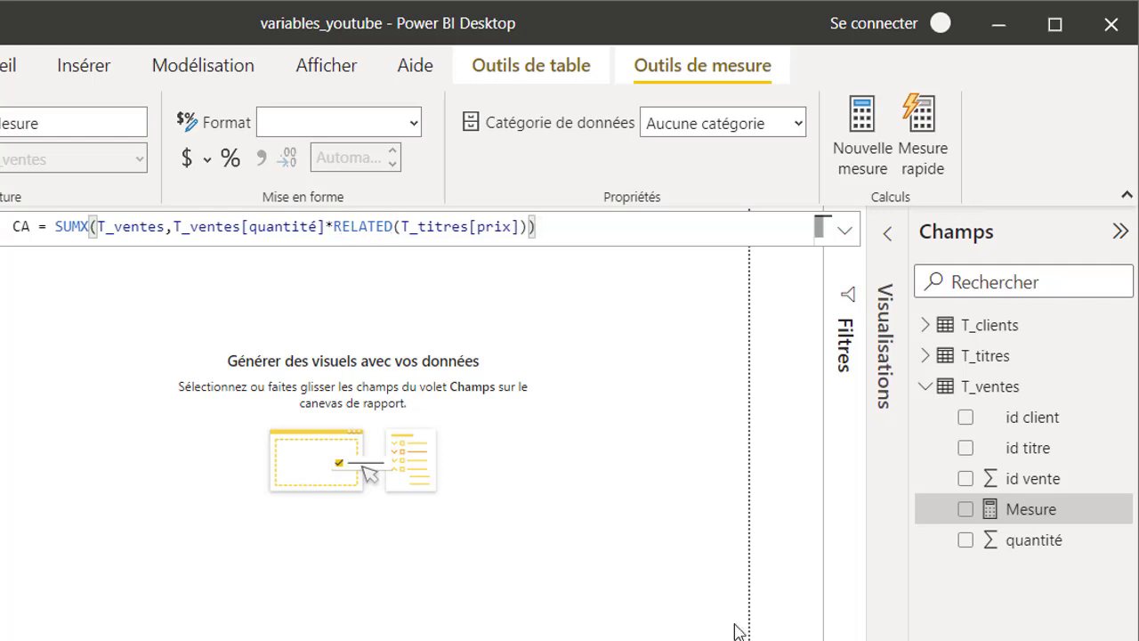
key("Return")
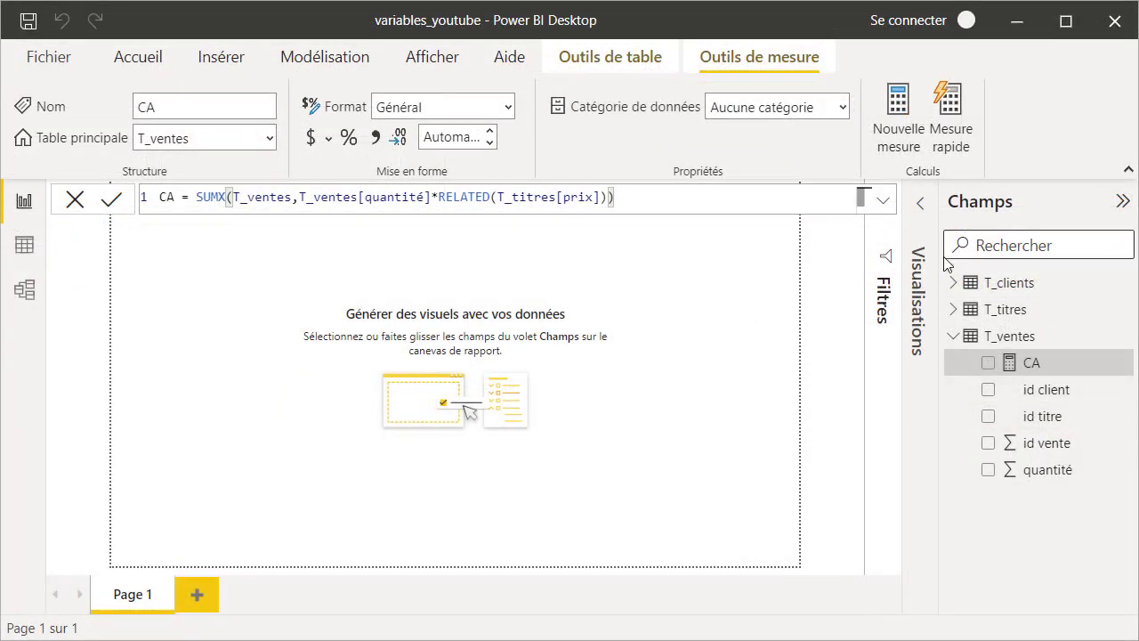
Step: Add a table visual showing CA per client Nom, totalling 609,40
left_click(921, 205)
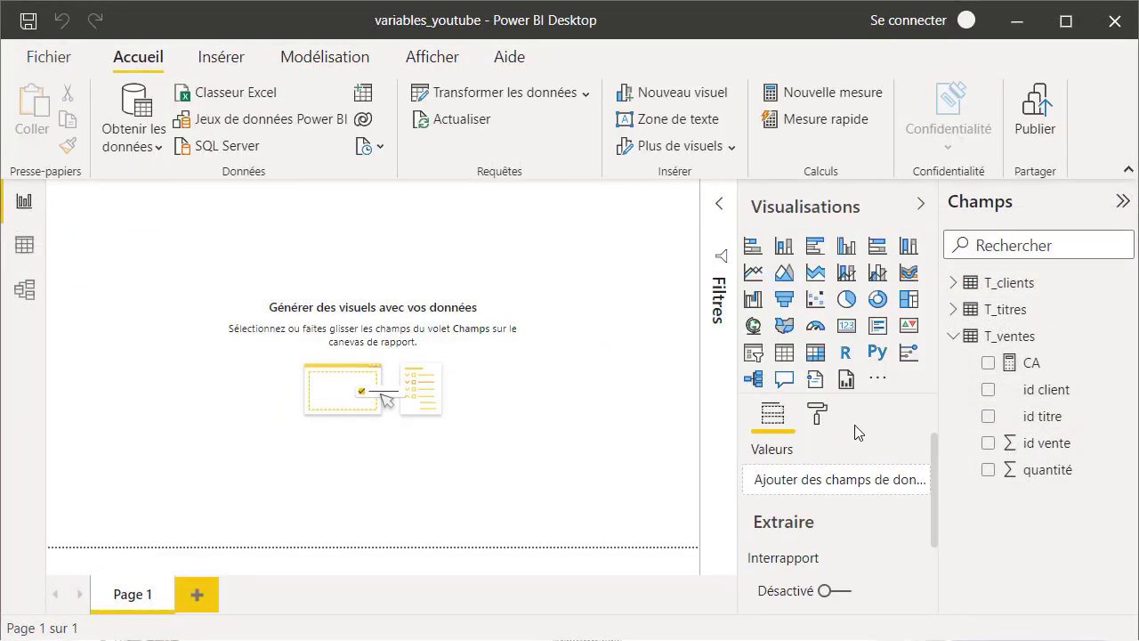
left_click(789, 356)
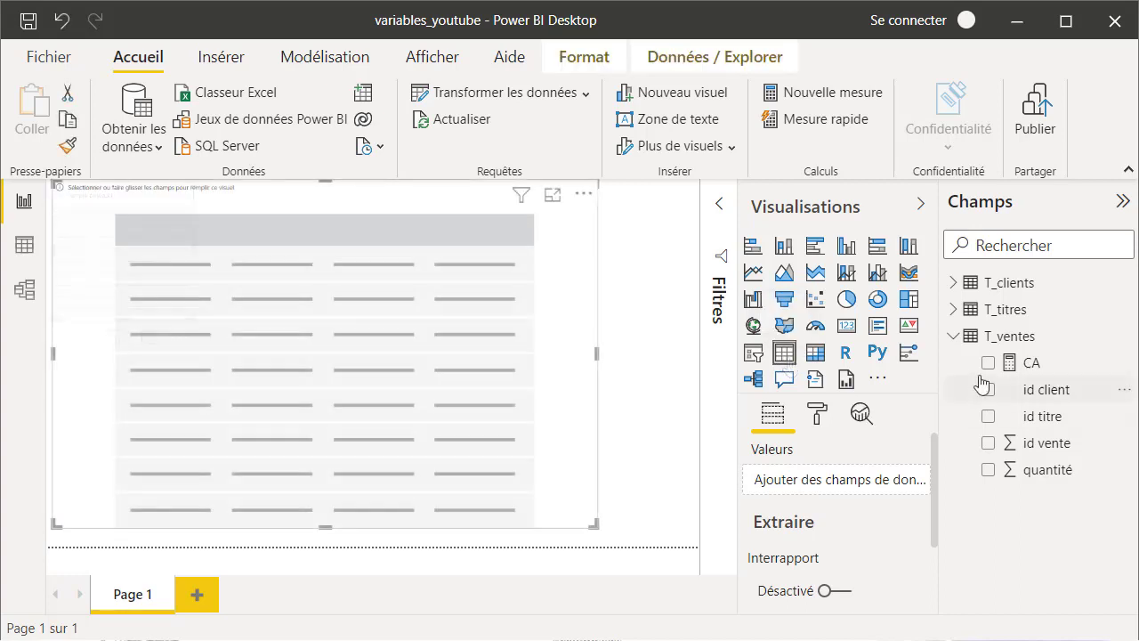
left_click(987, 363)
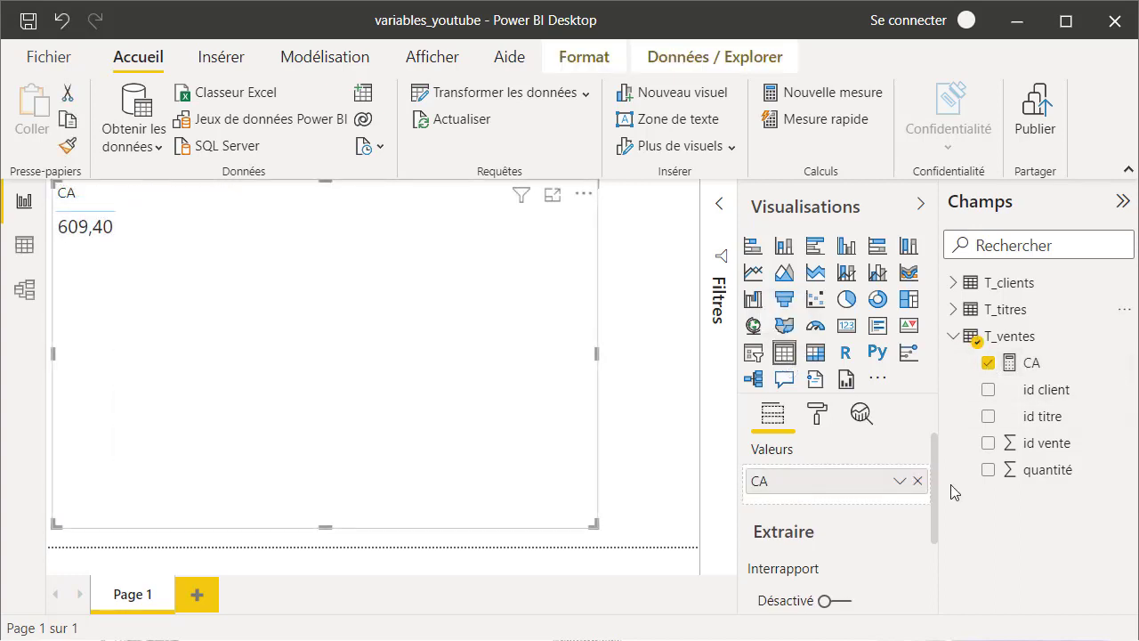
mouse_move(1010, 282)
left_click(958, 286)
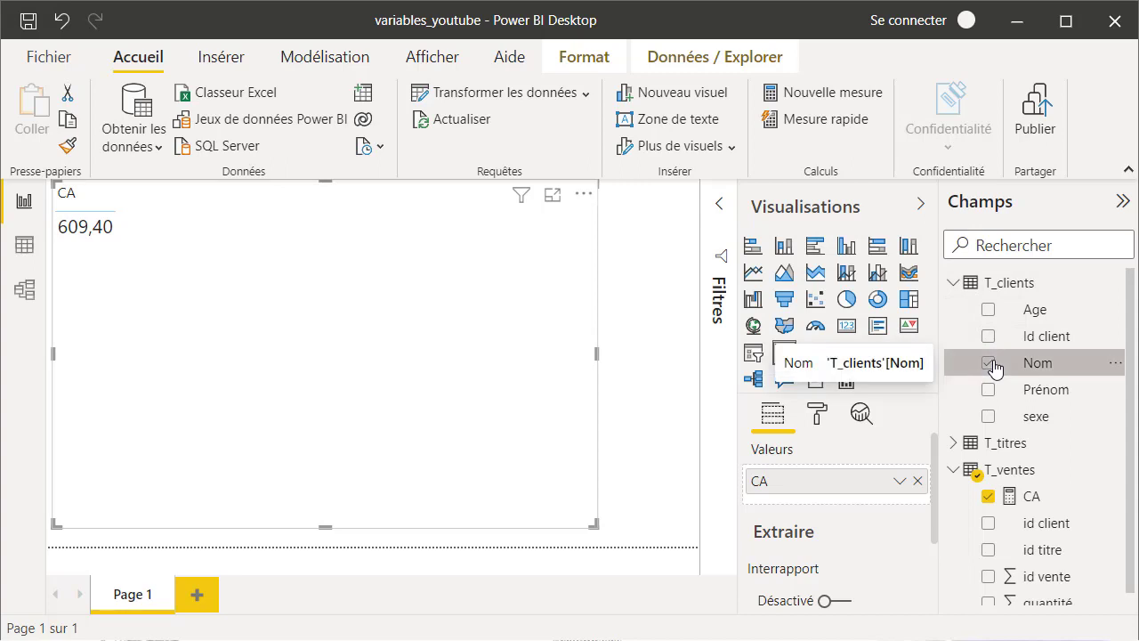
left_click_drag(994, 367, 826, 479)
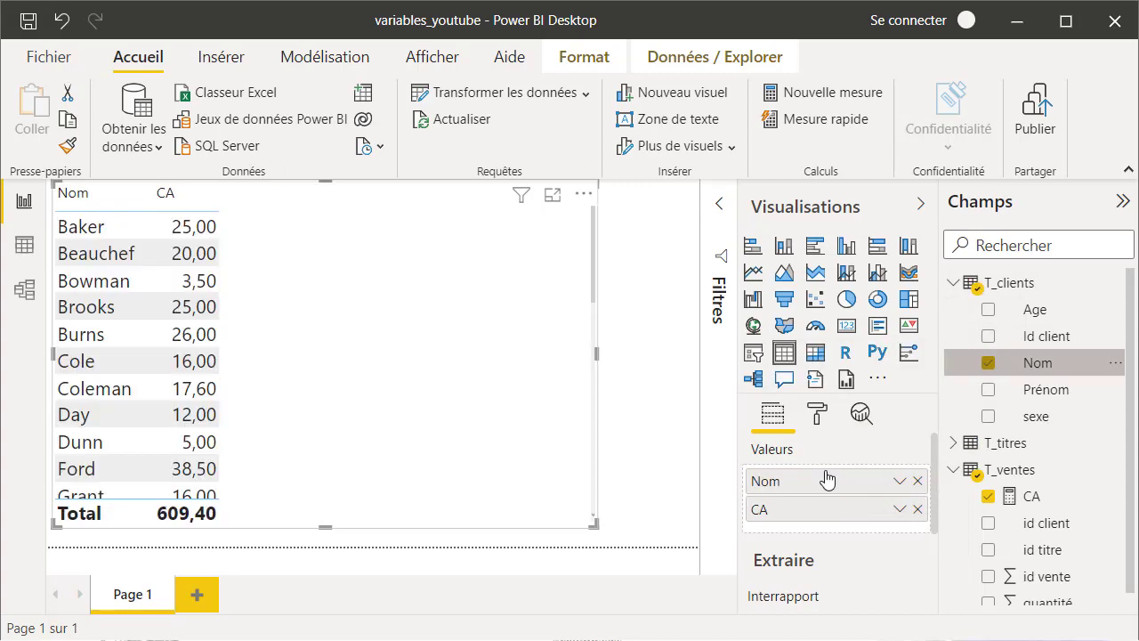
left_click_drag(593, 293, 592, 347)
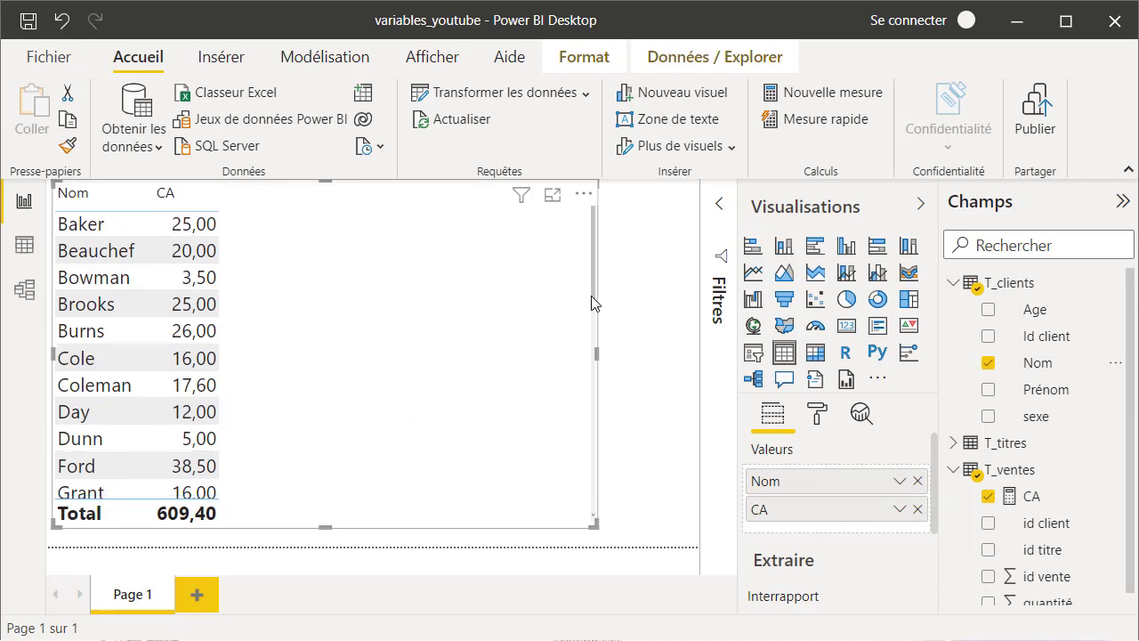
scroll(590, 418, "down", 2)
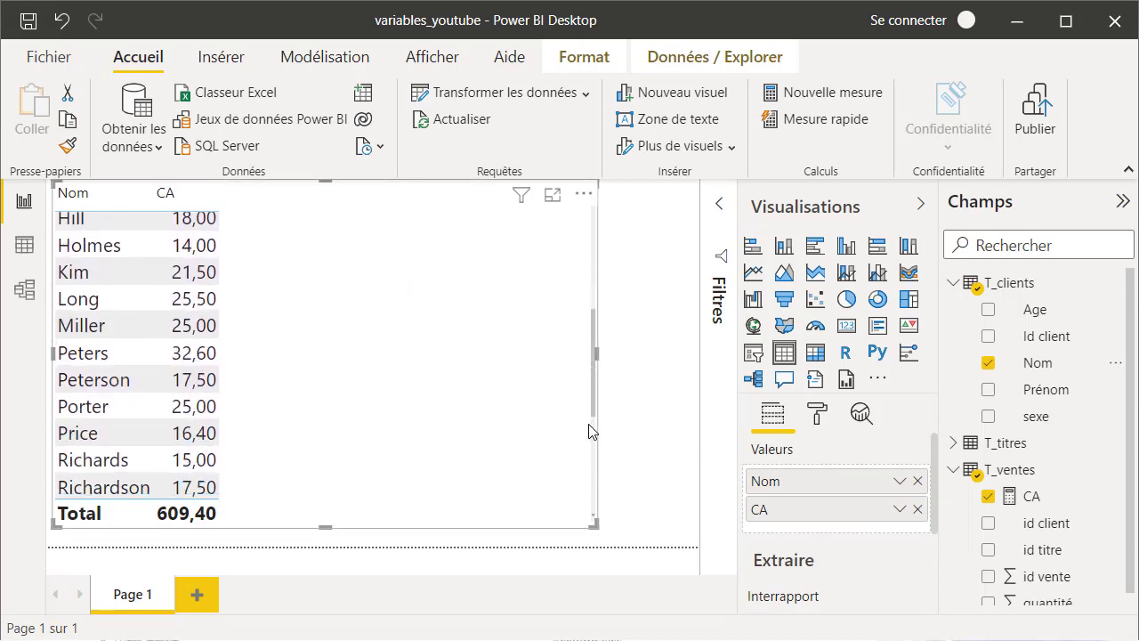
scroll(588, 454, "down", 2)
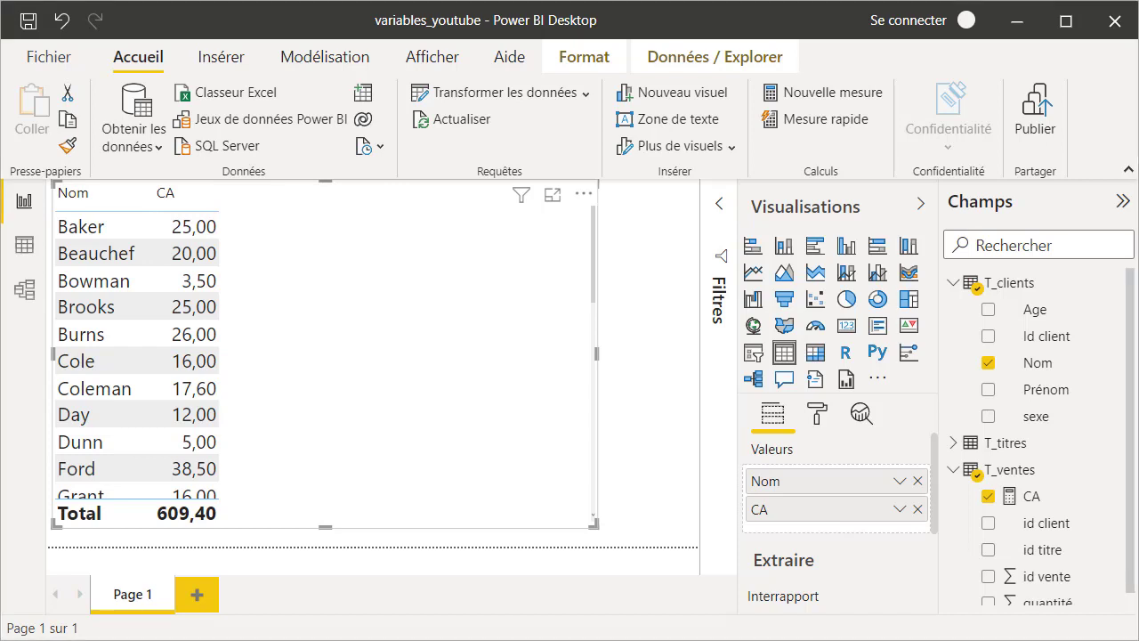
Step: Create the T_ventes measure Ca_manga_>20ans starting with CALCULATE([CA],
left_click(1023, 481)
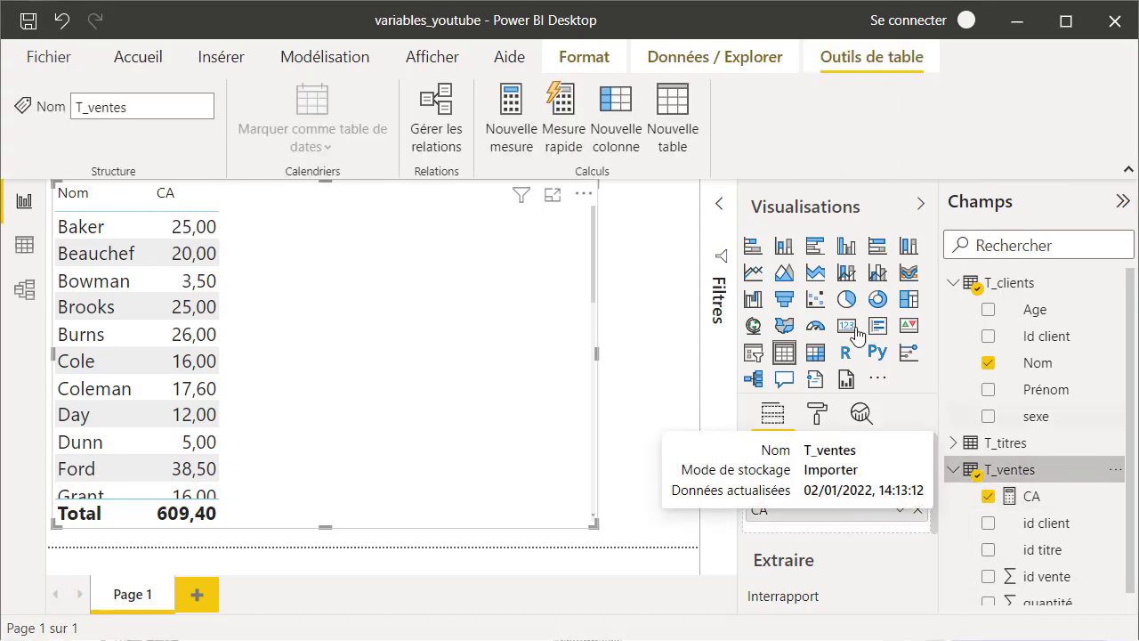
left_click(509, 129)
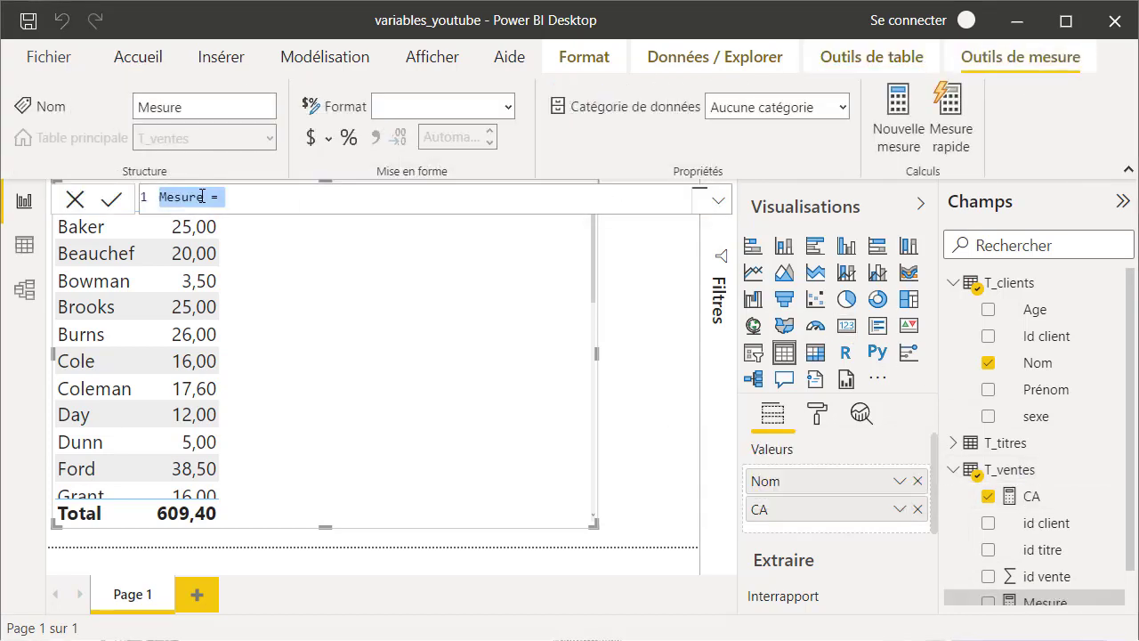
type("Ca_manga_>20ans = CALCULATE(")
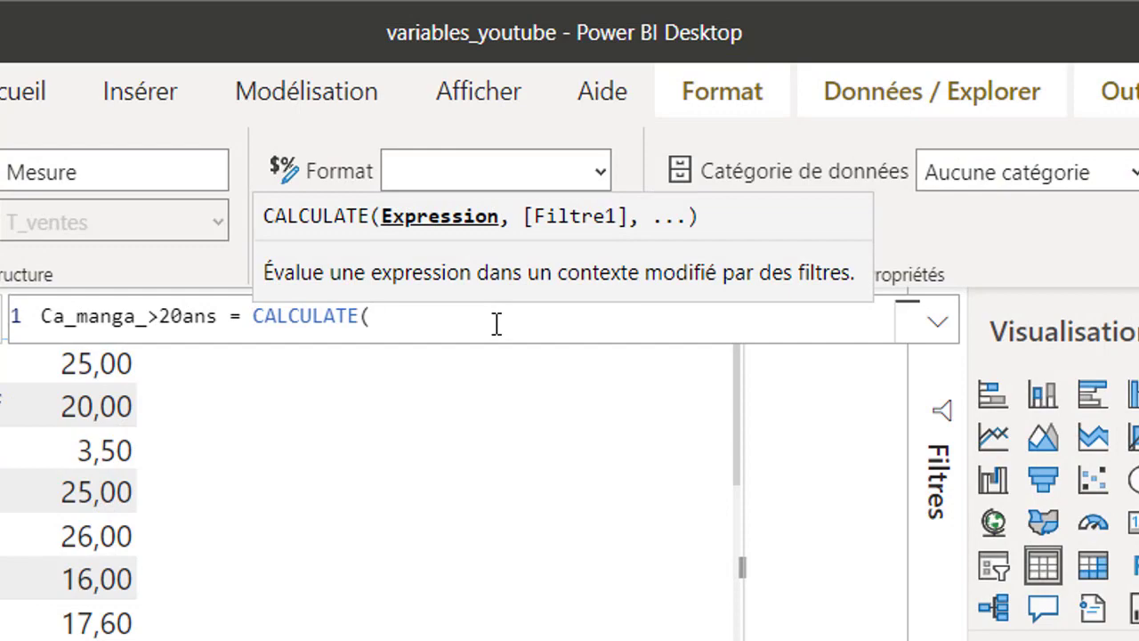
type("ca")
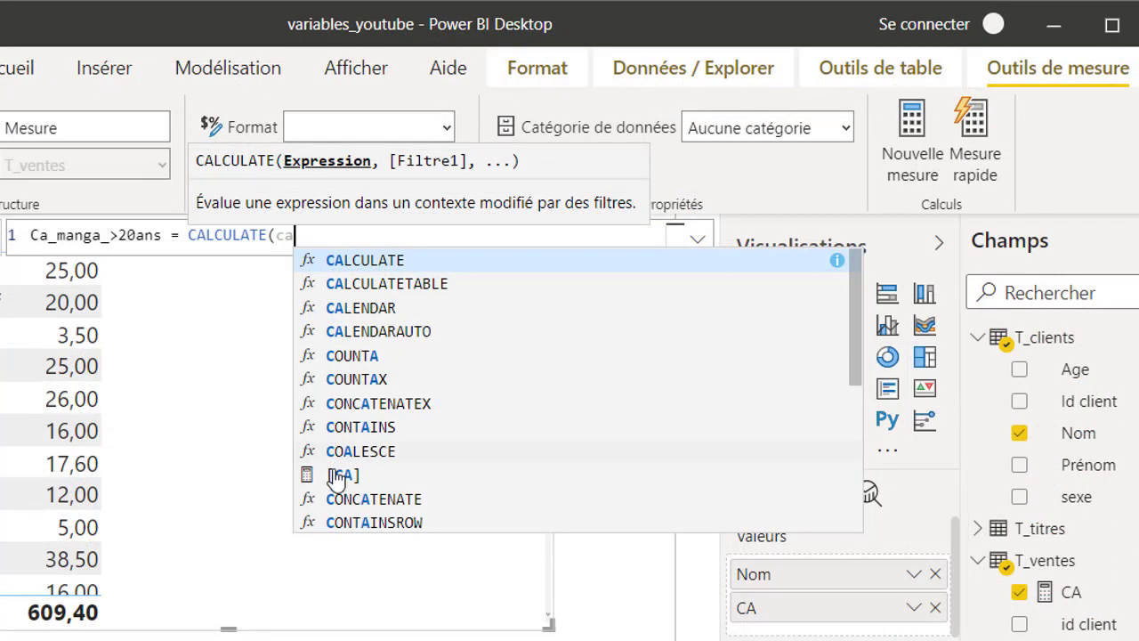
left_click(339, 478)
type(",")
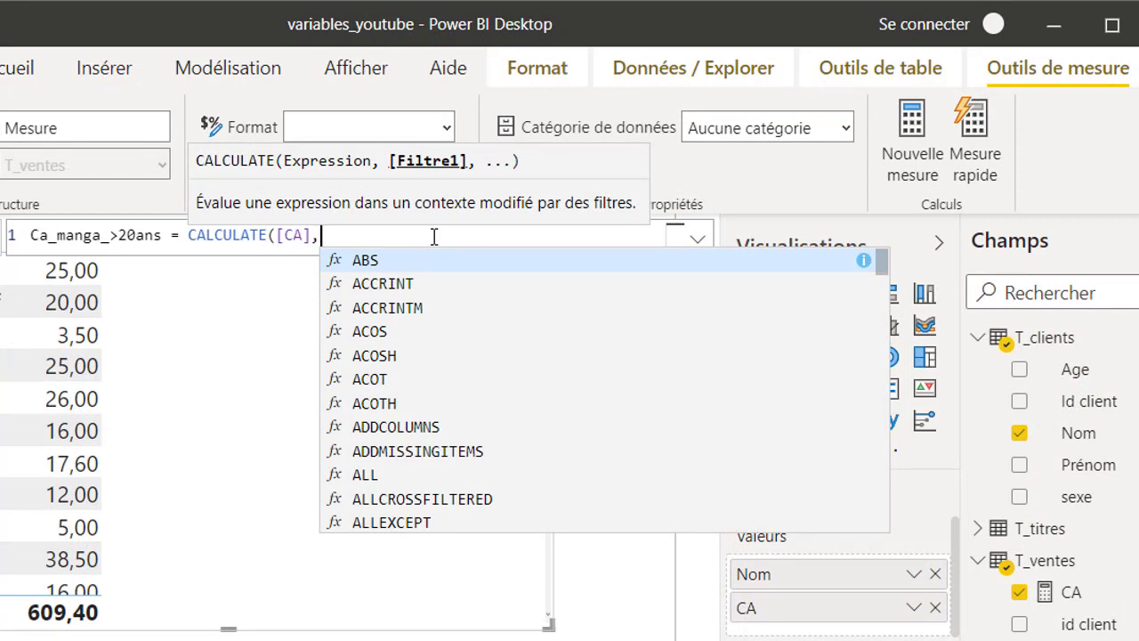
key("shift+Return")
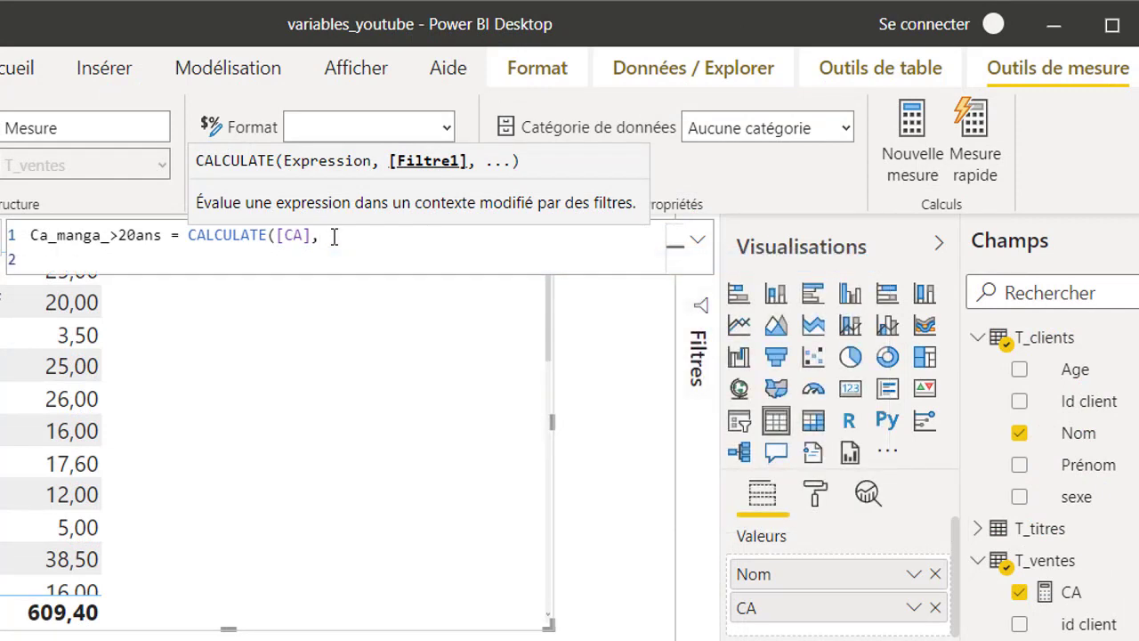
Step: Add the filter argument FILTER(T_clients,T_clients[Age]>20)
type("fil")
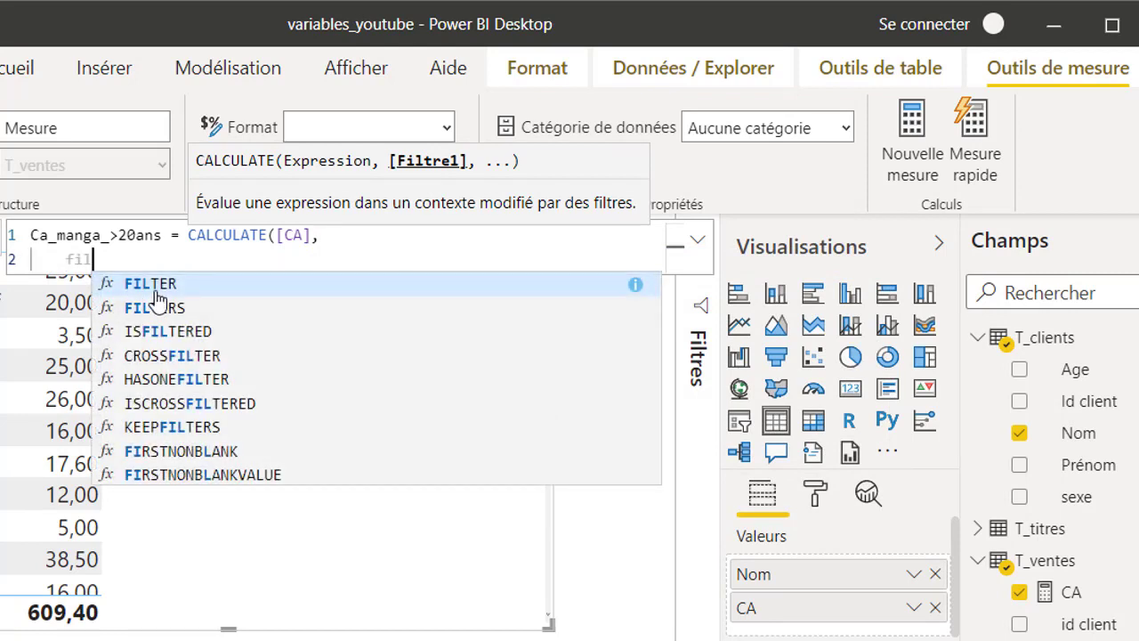
left_click(149, 287)
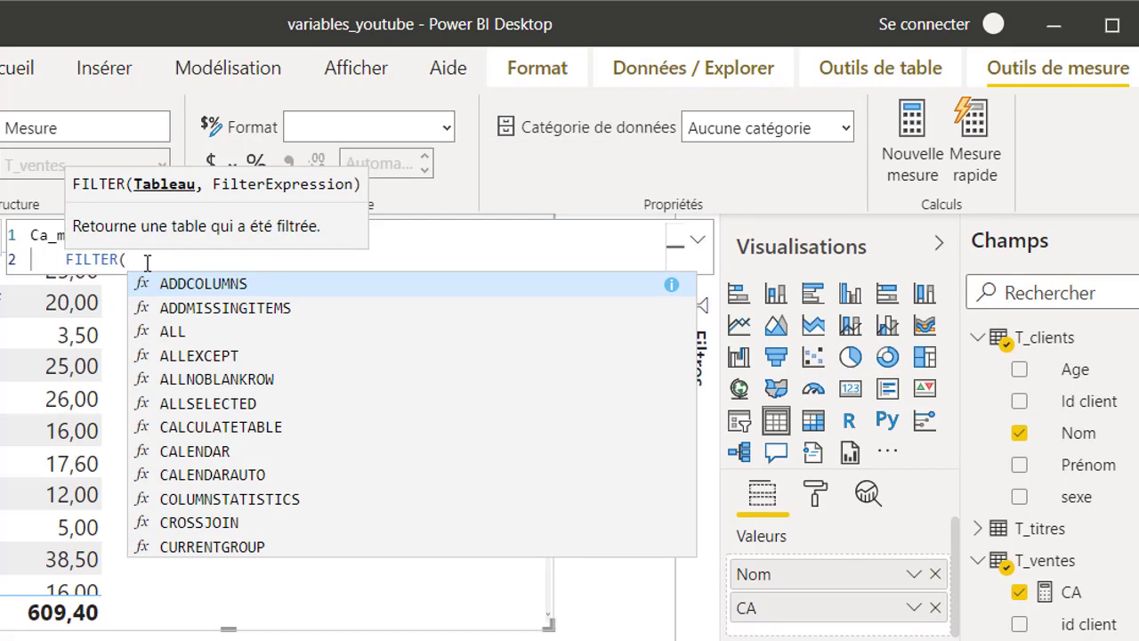
type("t_")
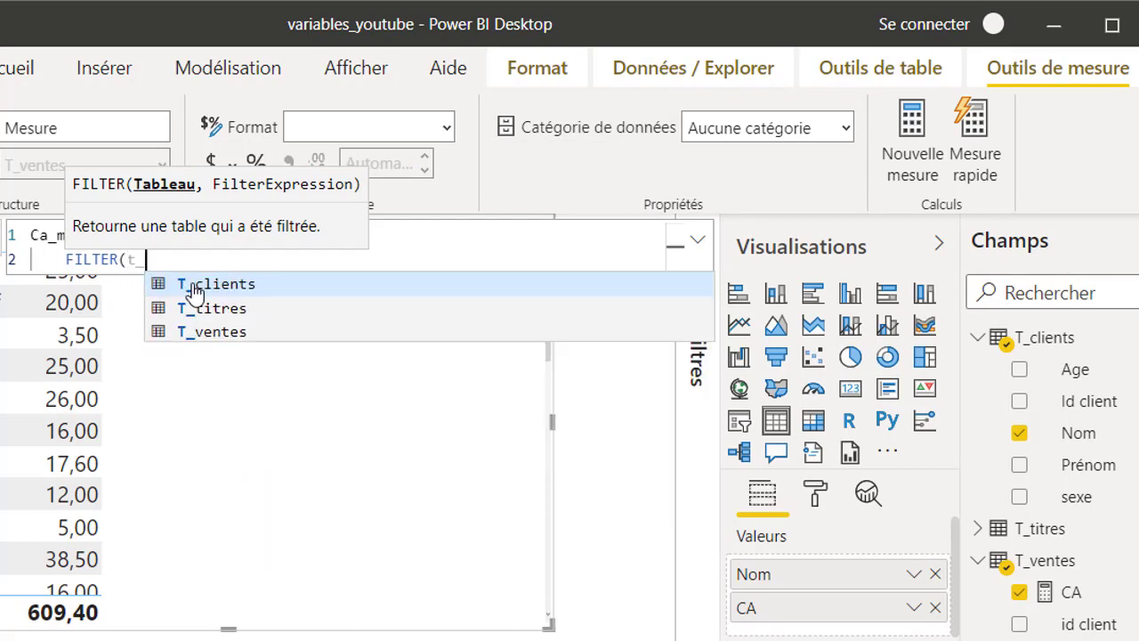
left_click(195, 292)
type(",t_")
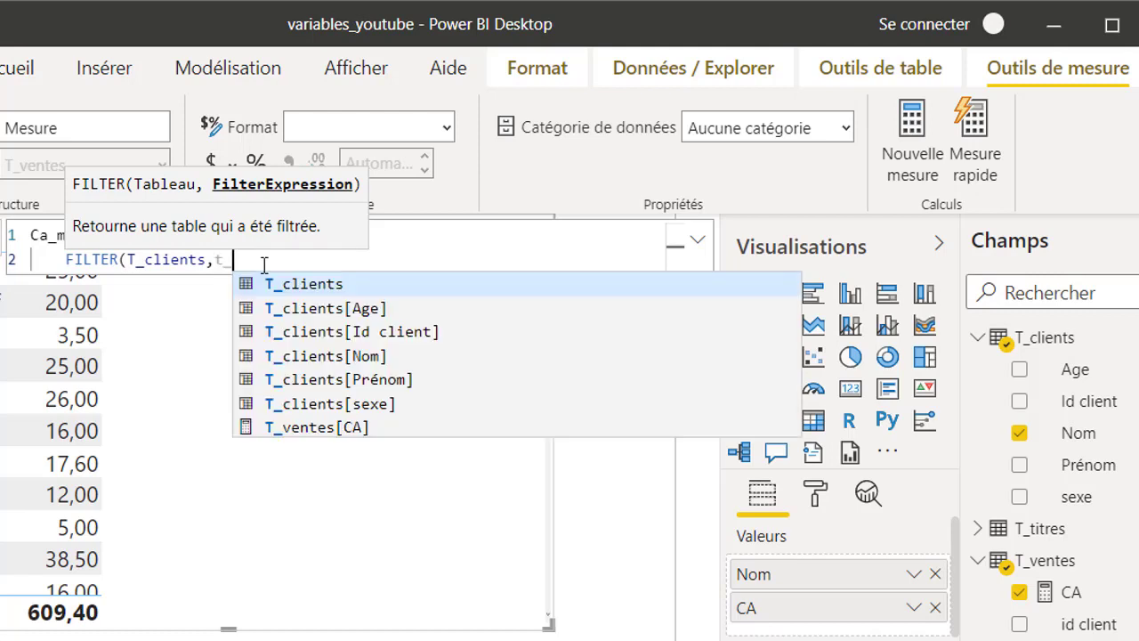
left_click(304, 308)
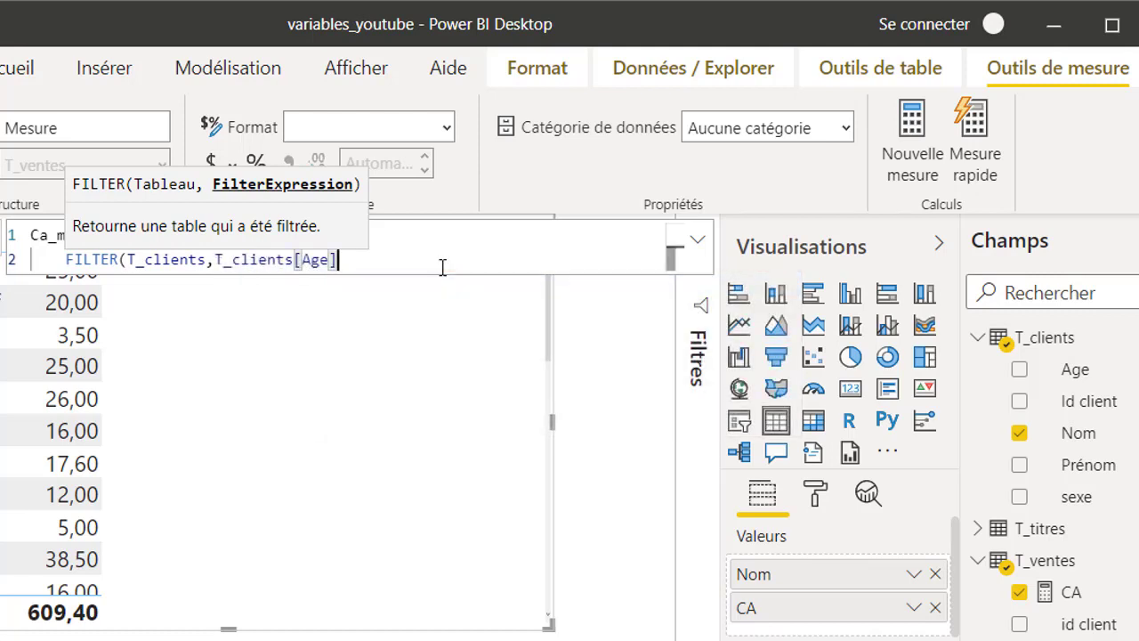
type(">")
type("20)")
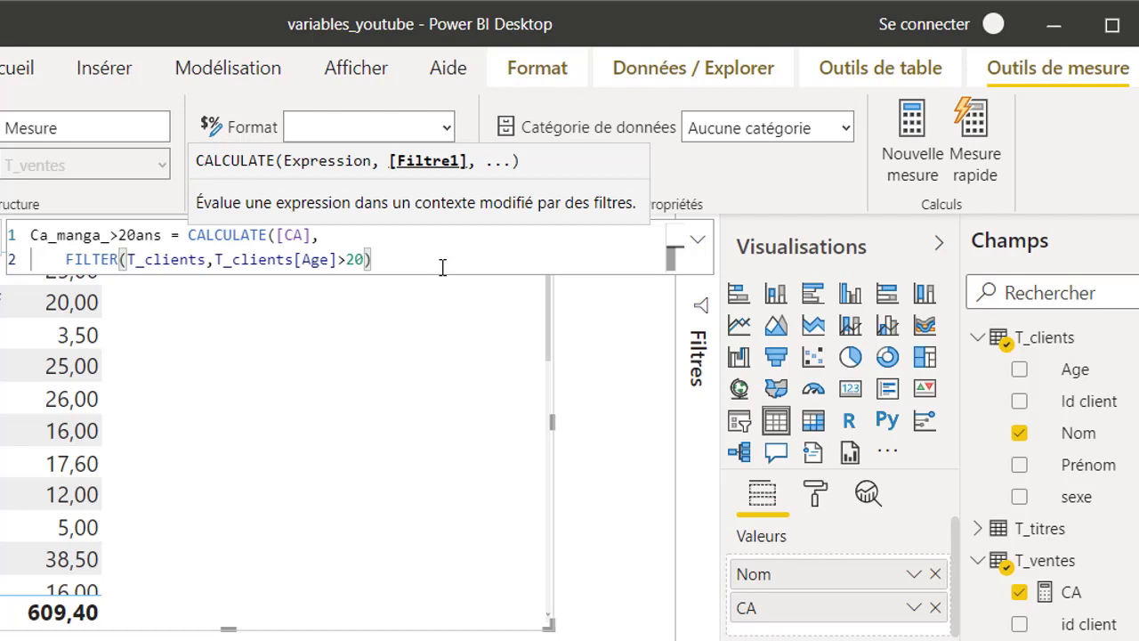
type(",")
Step: Add the second filter FILTER(T_titres,T_titres[type]="manga") and close CALCULATE
key("shift+Return")
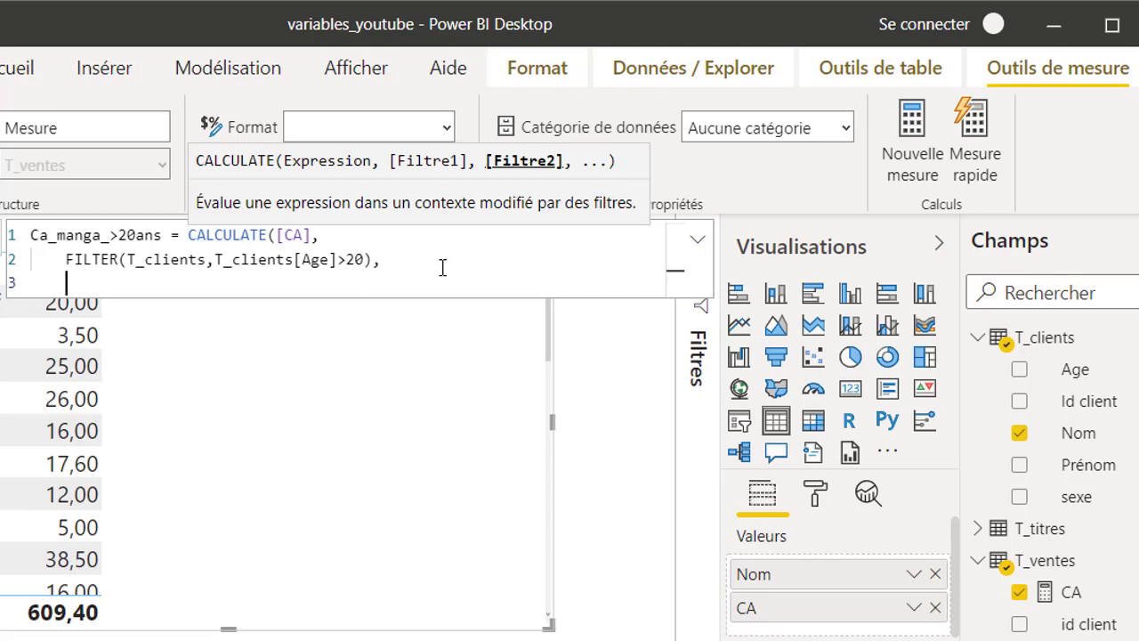
type("FILTER(")
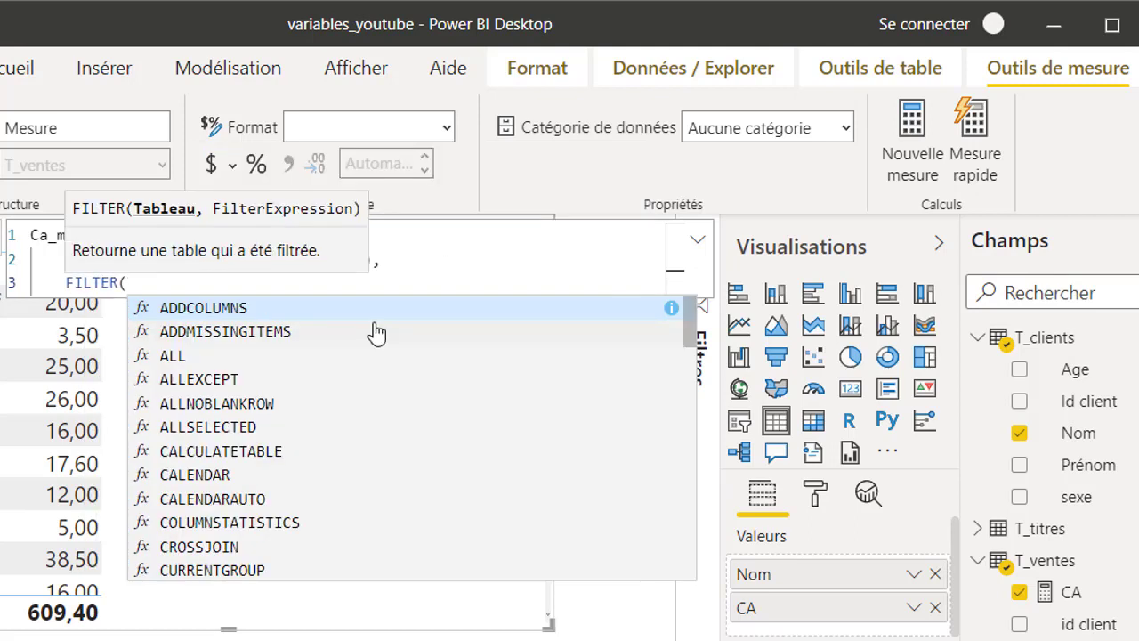
type("t_")
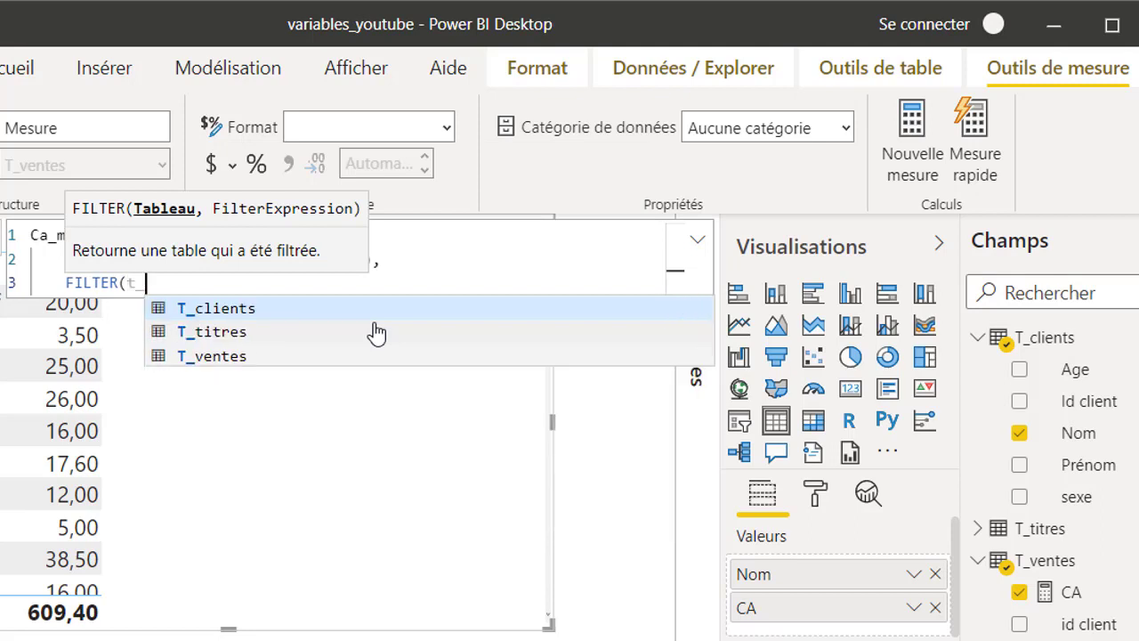
type("titres,")
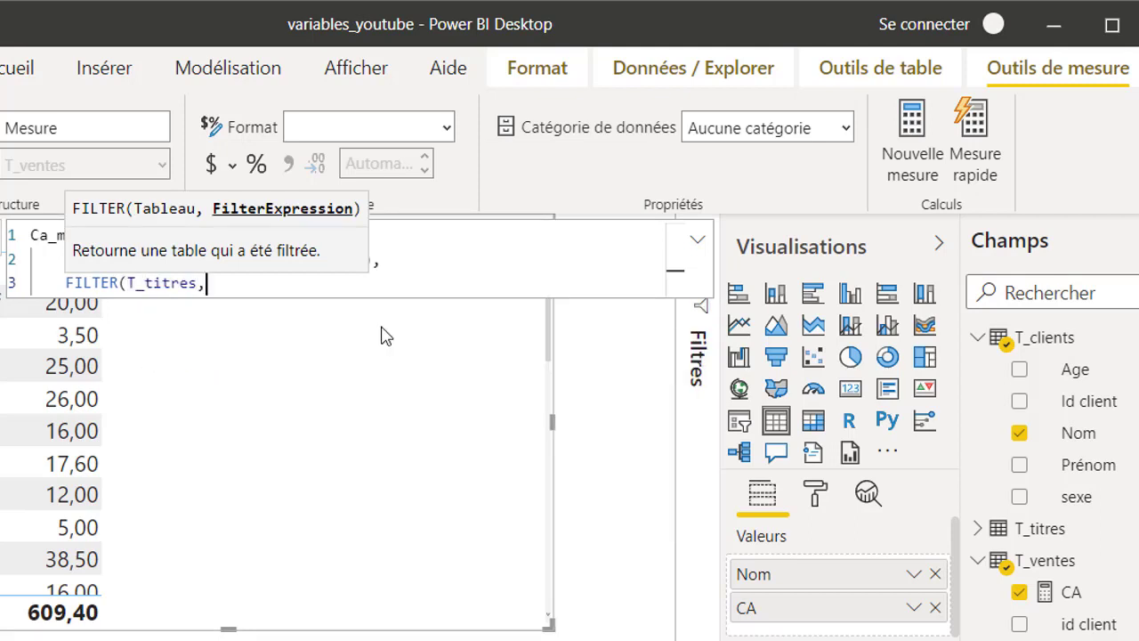
type("t_")
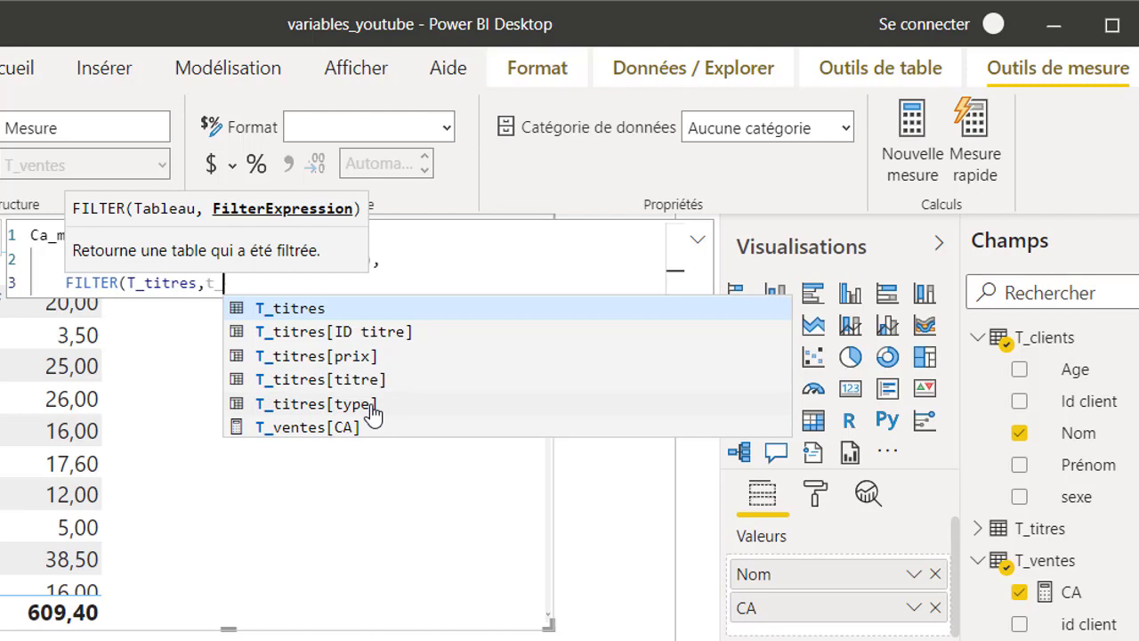
left_click(372, 405)
type("=")
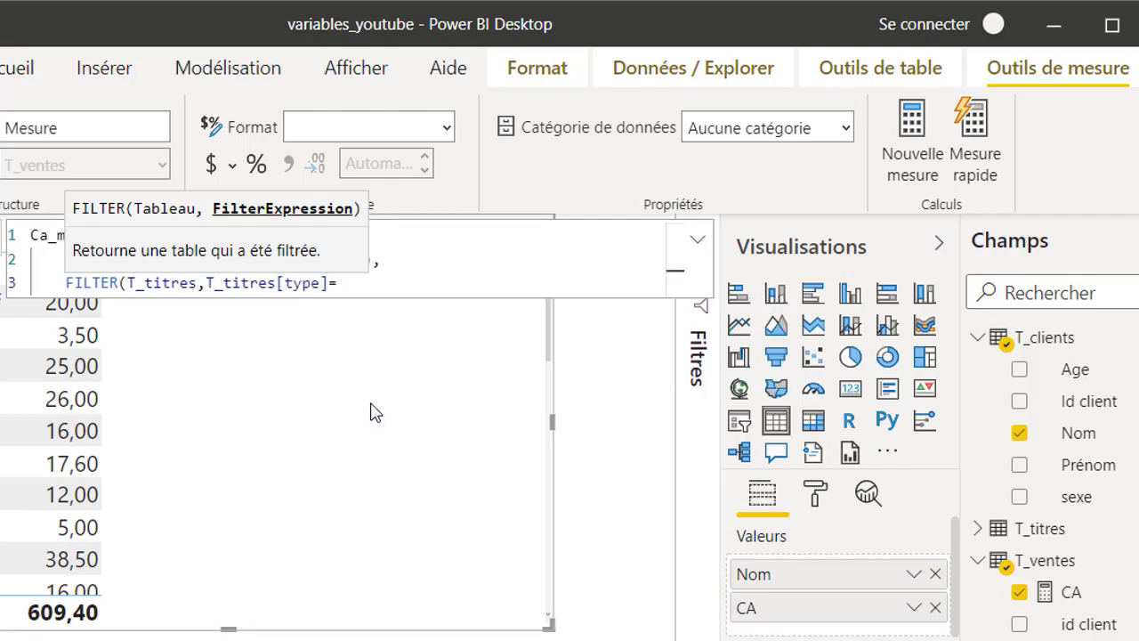
type("\"manga\"")
type("))")
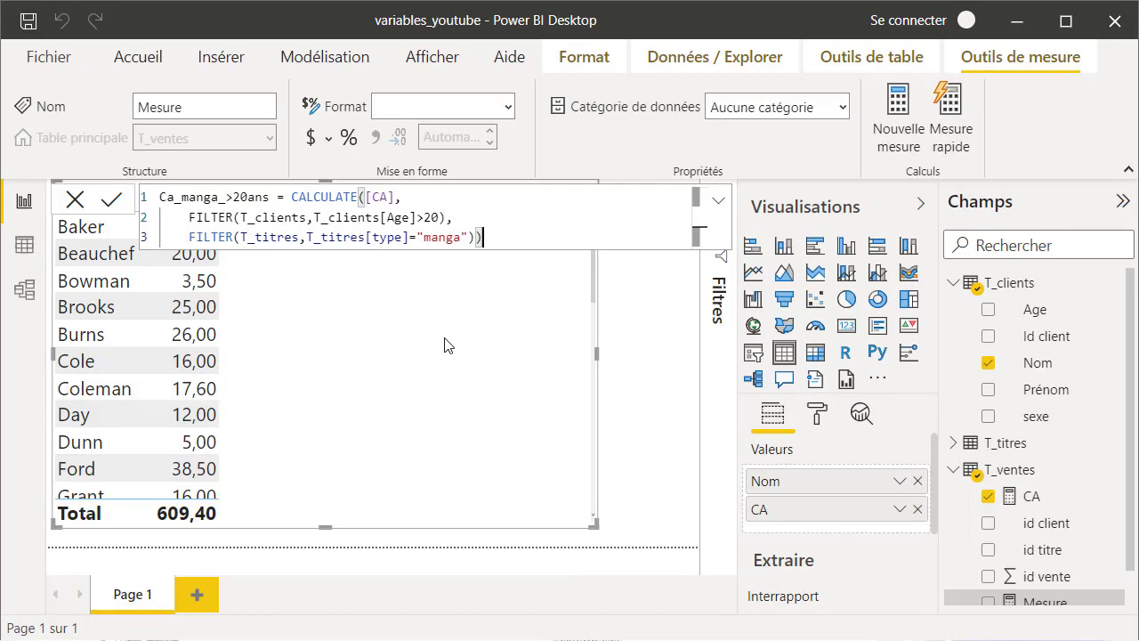
Step: Commit Ca_manga_>20ans, add it to the client table, and sort descending (total 58,80)
key("Return")
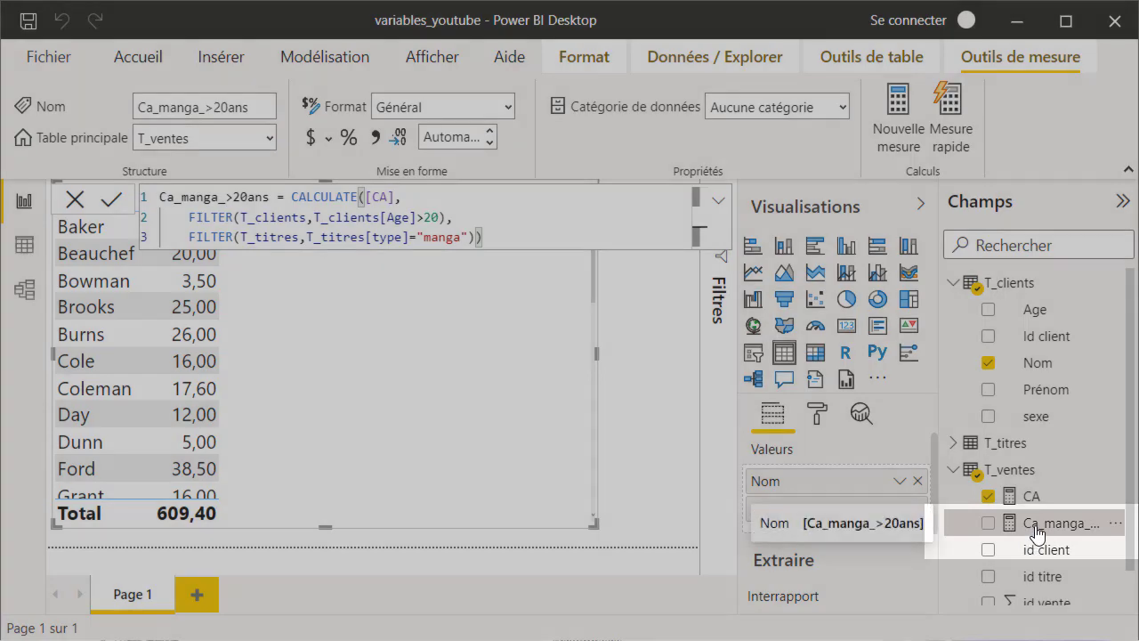
mouse_move(1032, 536)
left_mouse_down()
mouse_move(984, 518)
mouse_move(837, 534)
left_mouse_up()
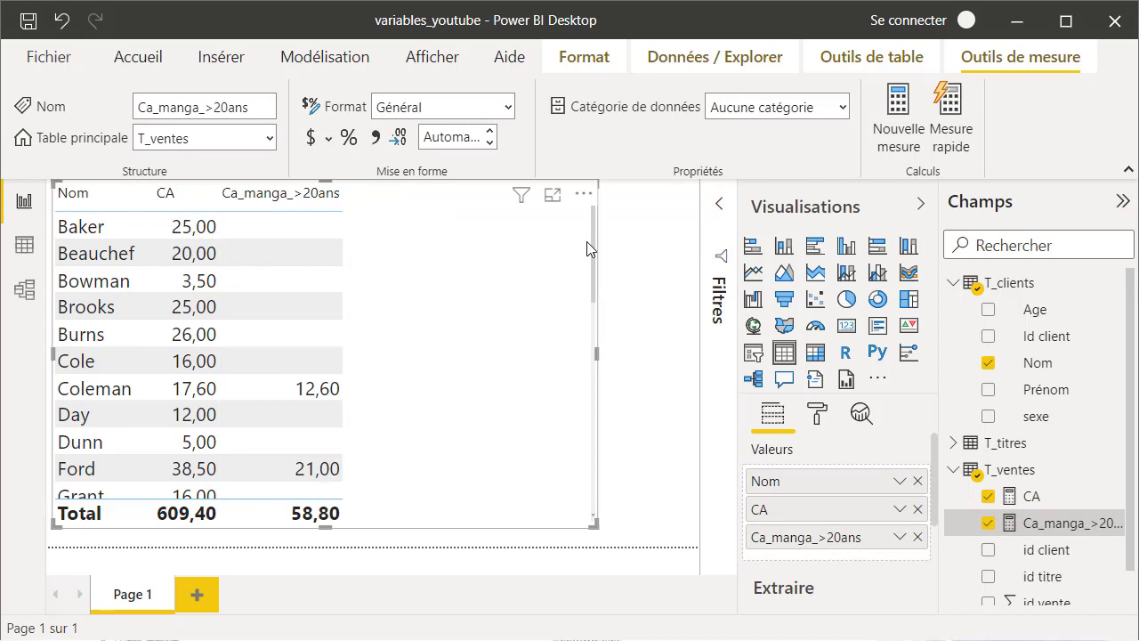
scroll(587, 293, "down", 1)
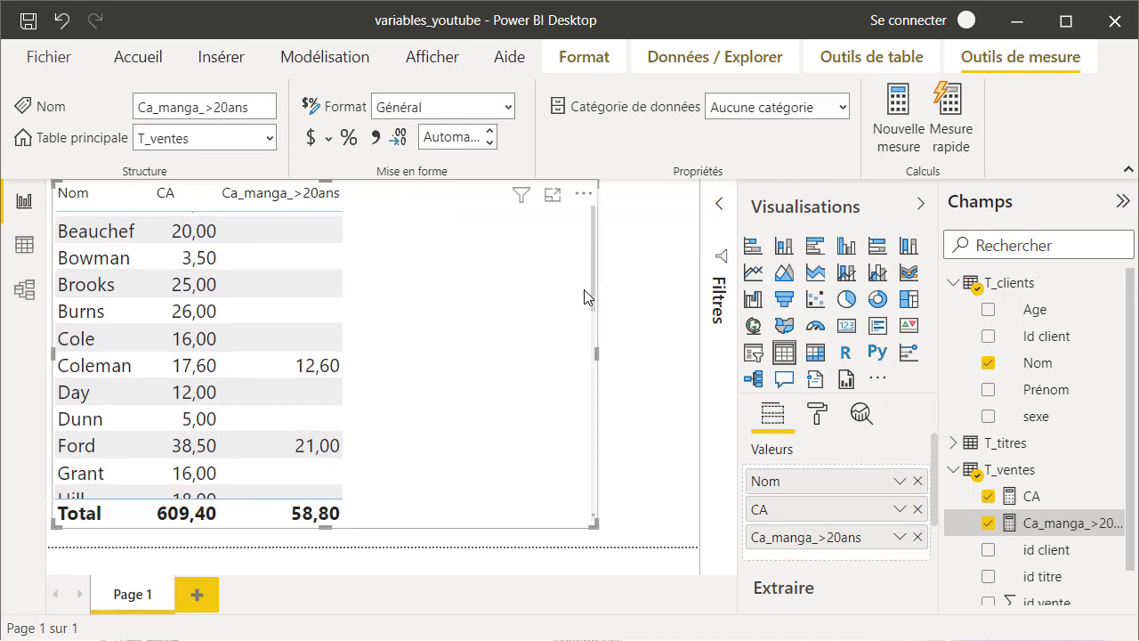
scroll(587, 303, "down", 1)
mouse_move(588, 311)
left_mouse_down()
mouse_move(569, 445)
mouse_move(587, 272)
left_mouse_up()
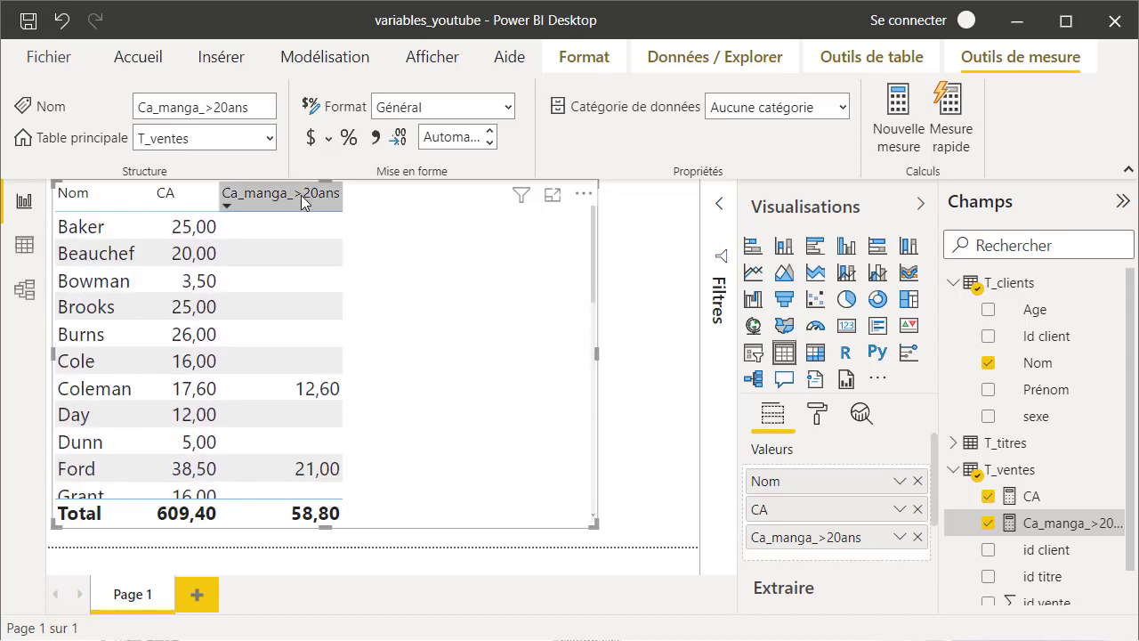
left_click(230, 202)
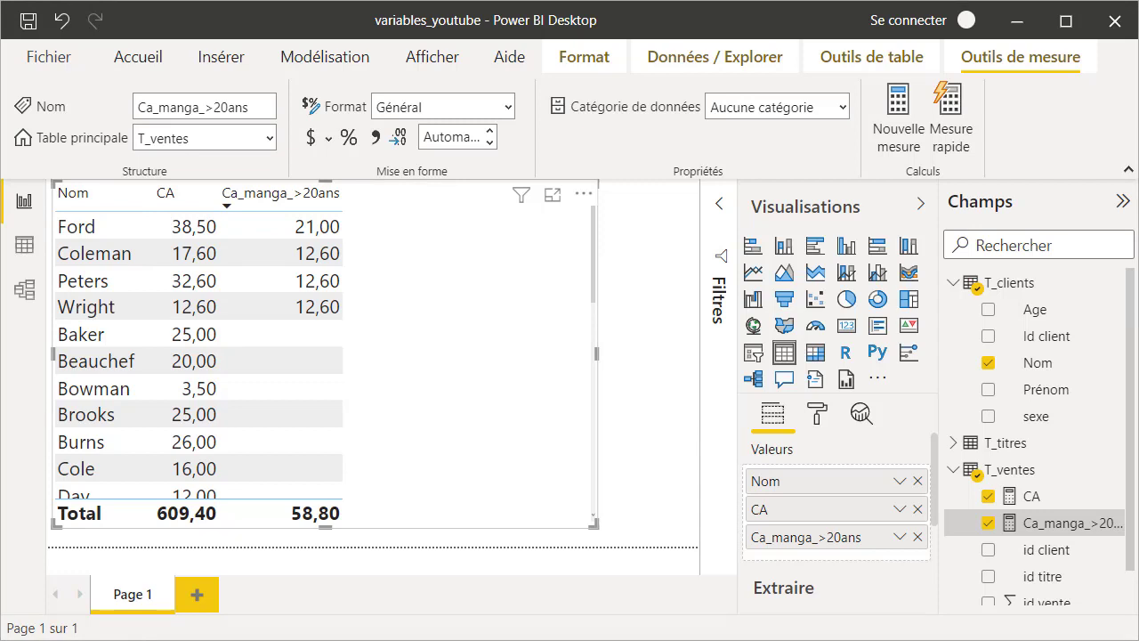
Step: Create a new T_ventes measure named CA_manga>20ans_variables
left_click(1009, 469)
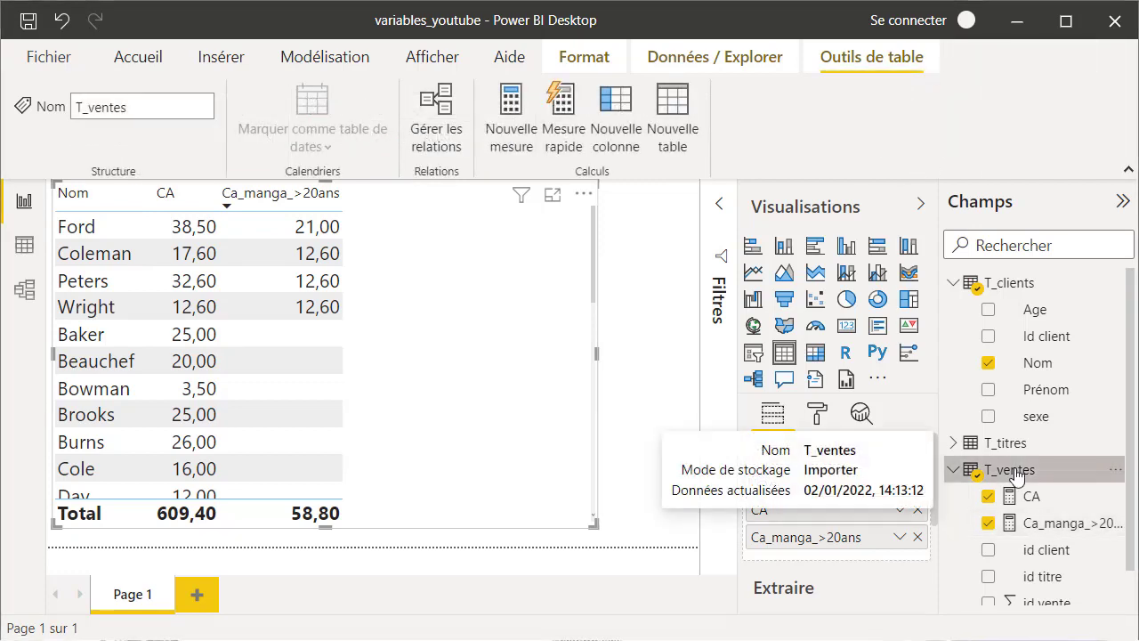
left_click(520, 132)
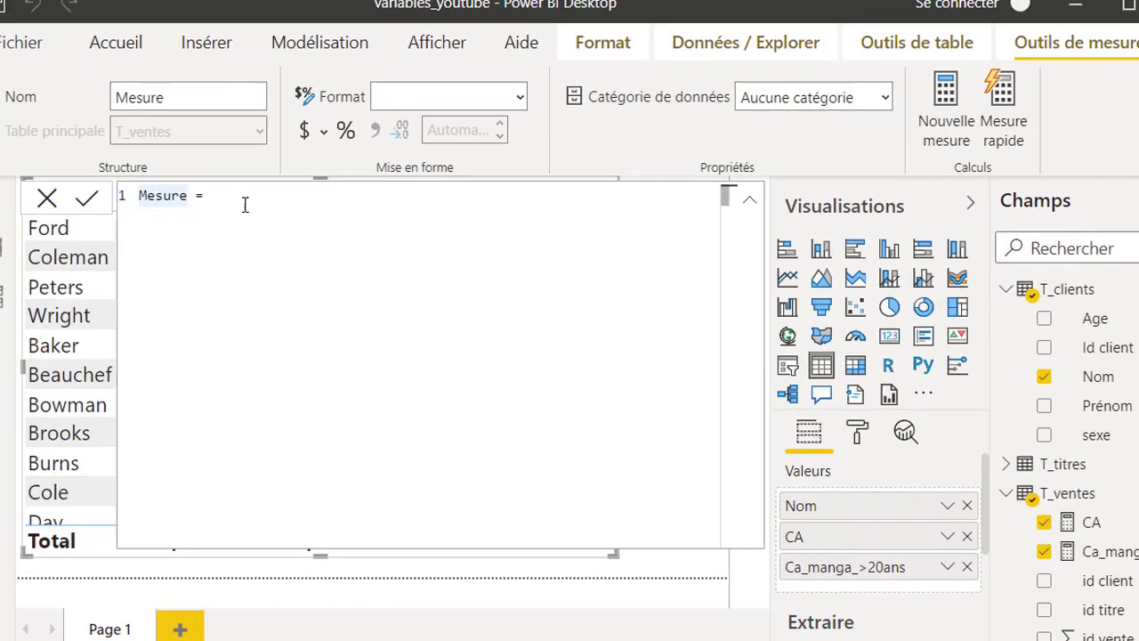
type("CA_manga>20ans_variables")
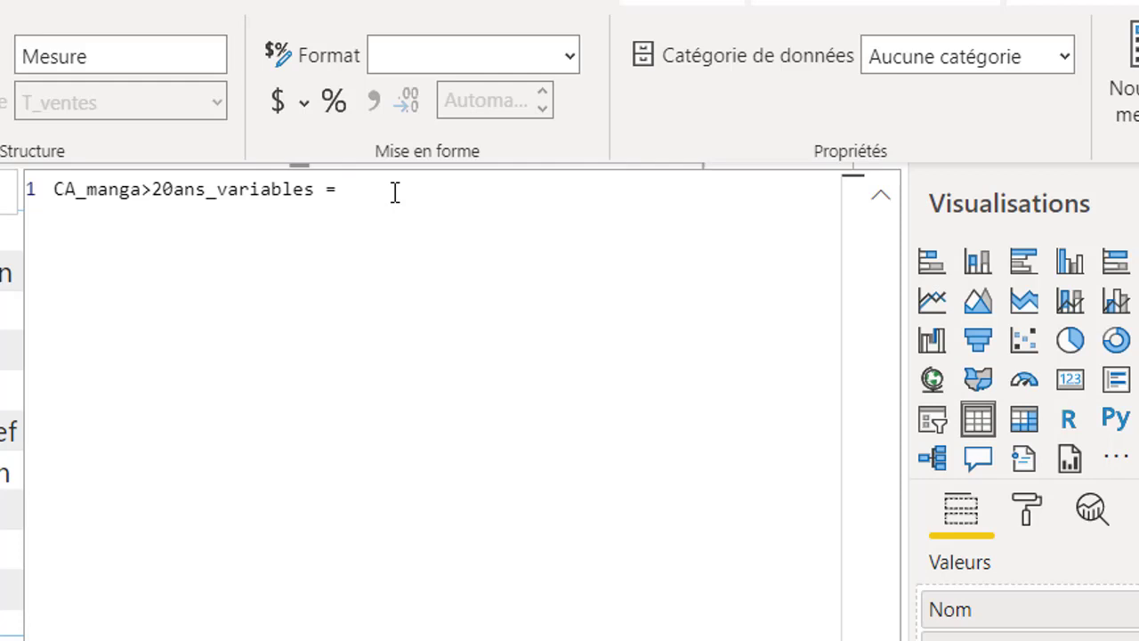
key("shift+Return")
Step: Define the variable CA_sup_20ans = FILTER(T_clients,T_clients[Age]>20)
type("var ")
type("CA_sup_20ans")
key("Tab")
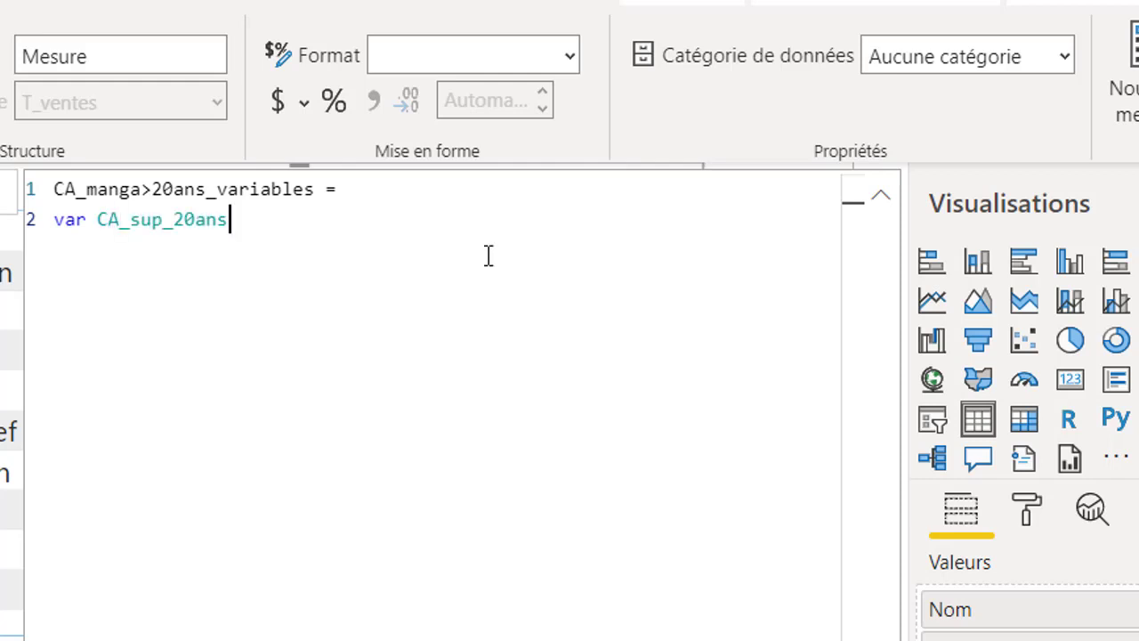
type(" = ")
type("FILTER(")
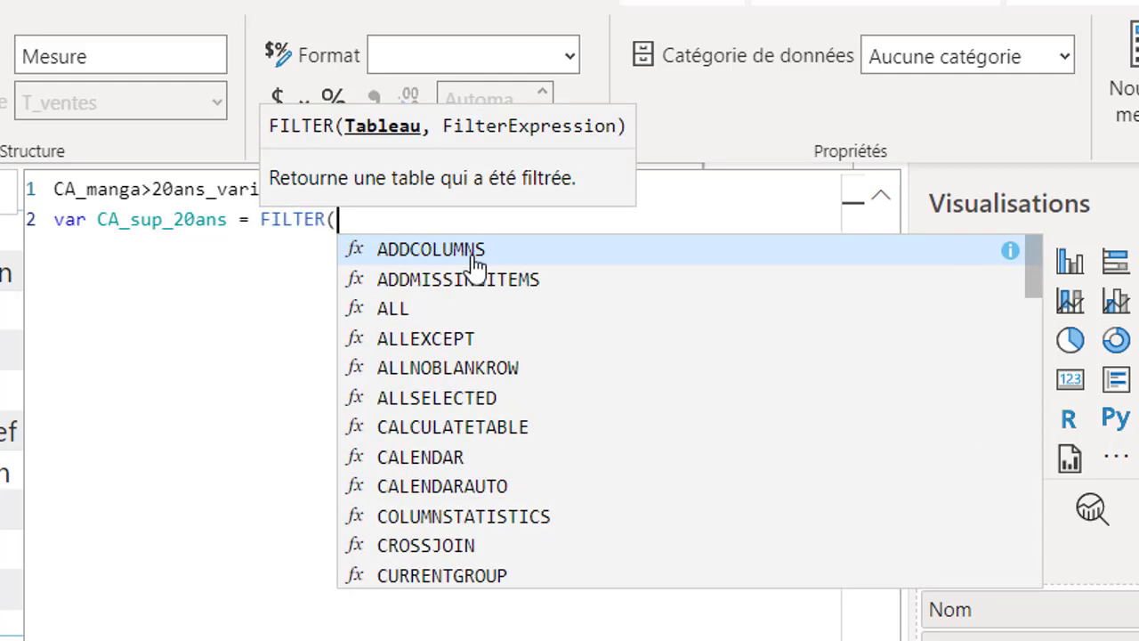
type("t")
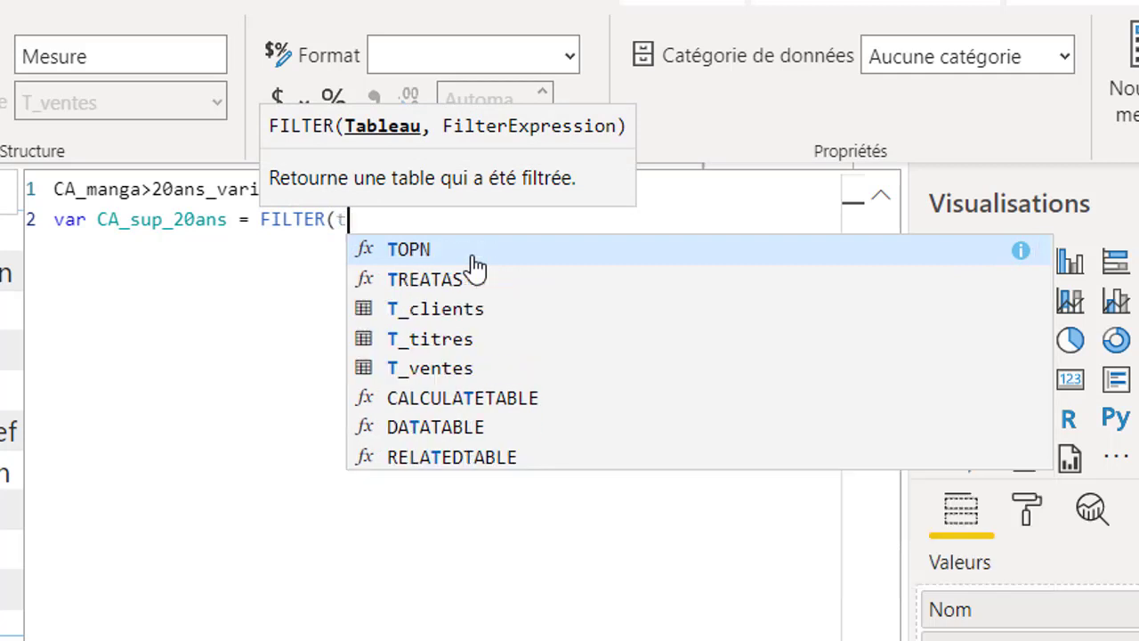
type("_")
key("Tab")
type(",")
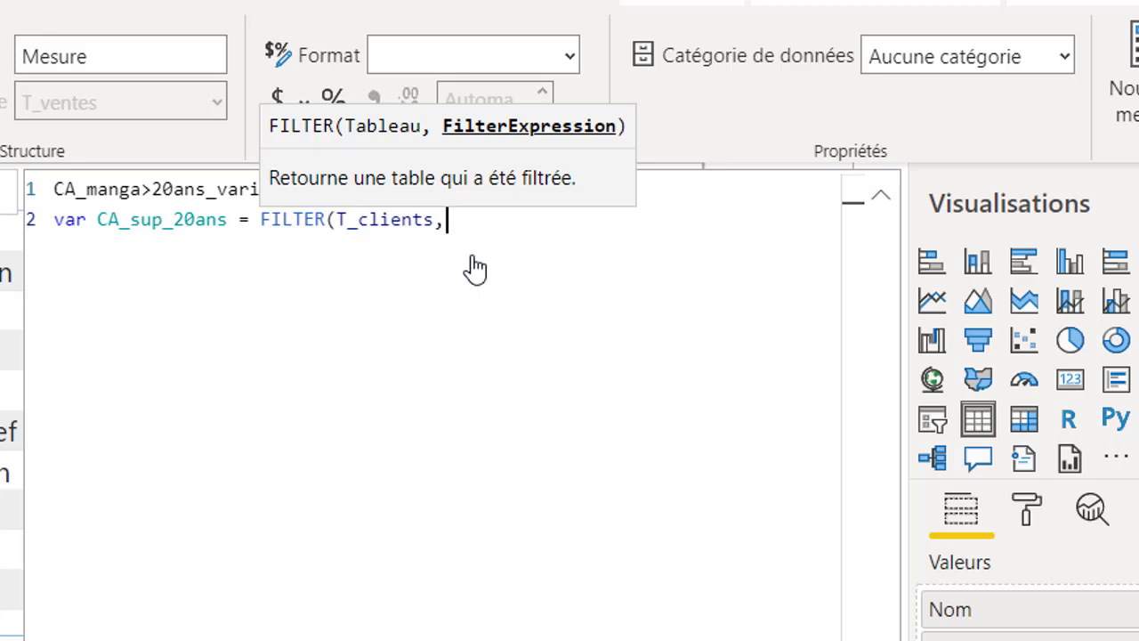
type("t")
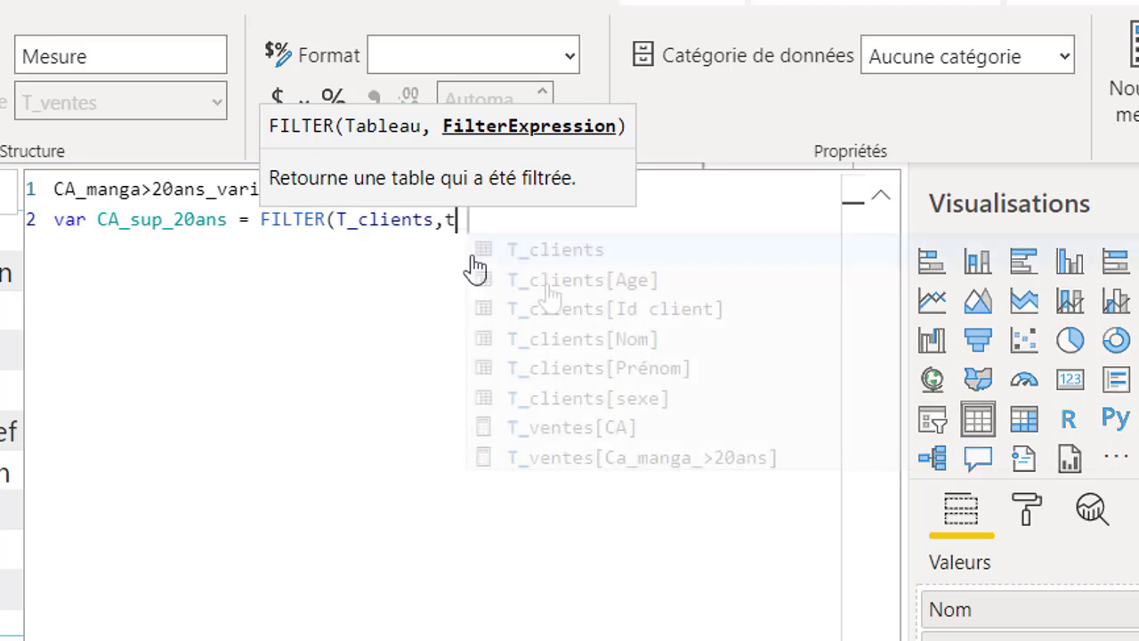
type("_")
left_click(551, 285)
type(">")
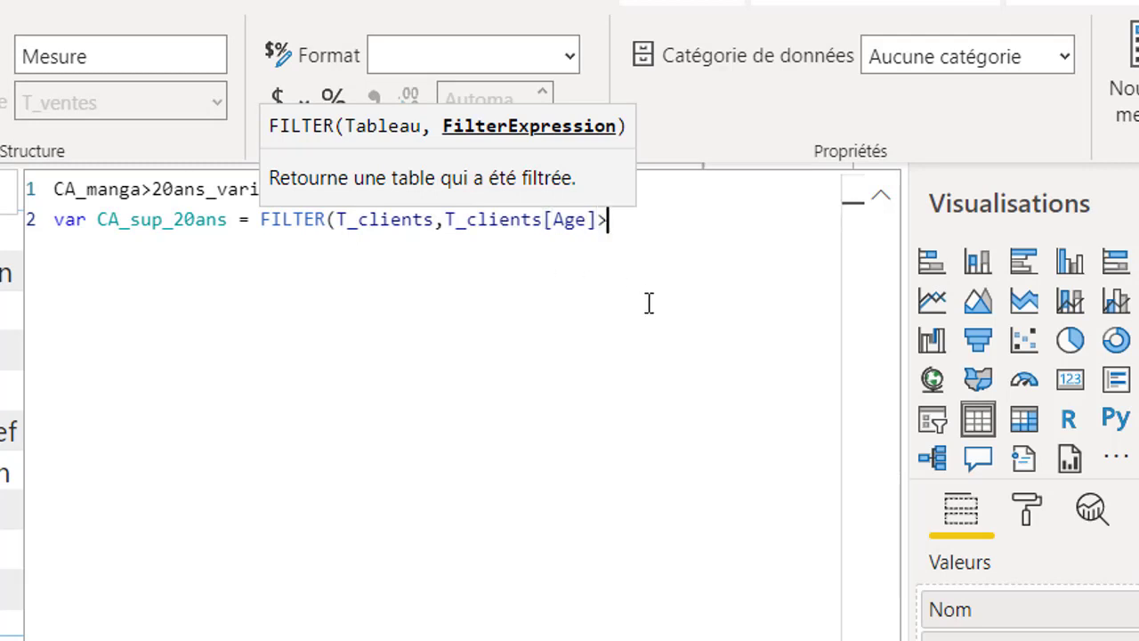
type("20)")
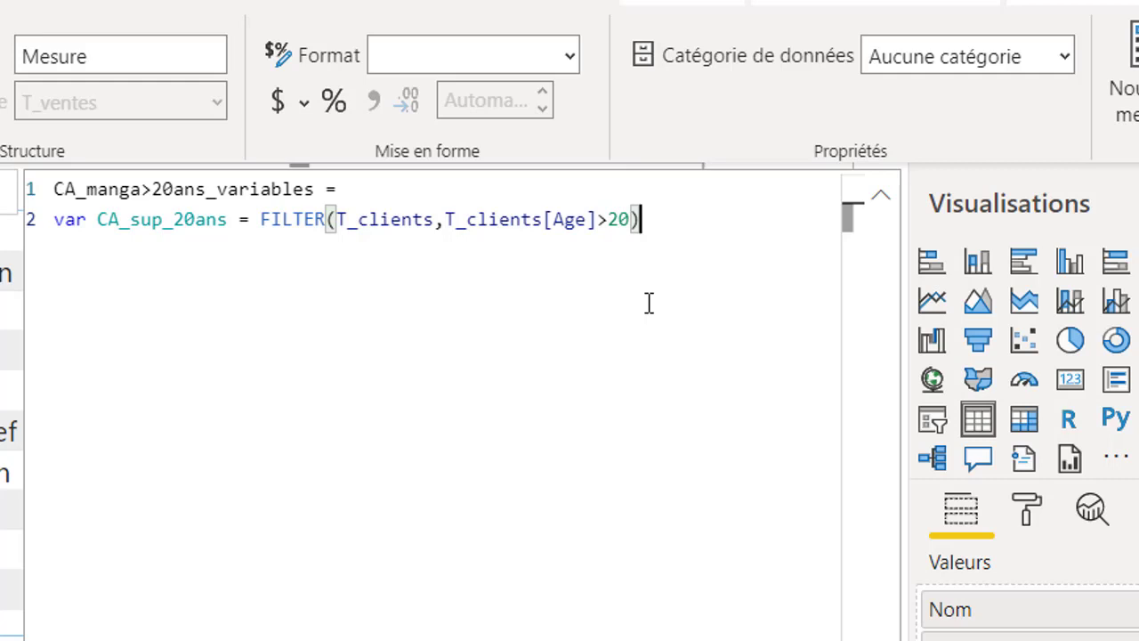
key("shift+Return")
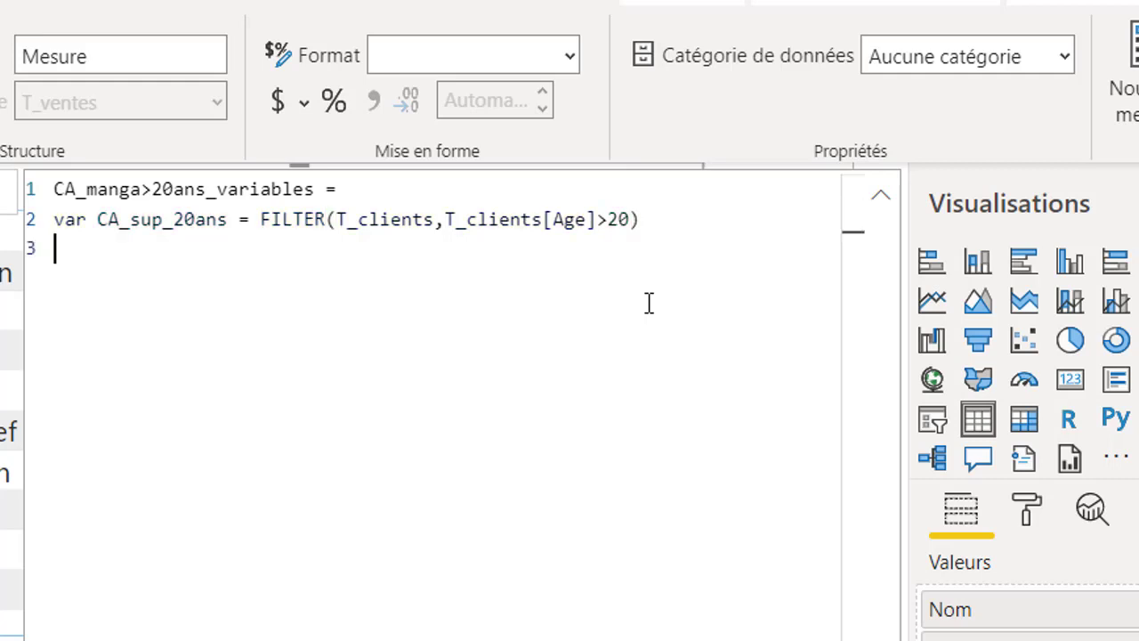
Step: Define the variable Ca_manga = FILTER(T_titres,T_titres[type]="manga")
type("v")
type("ar ")
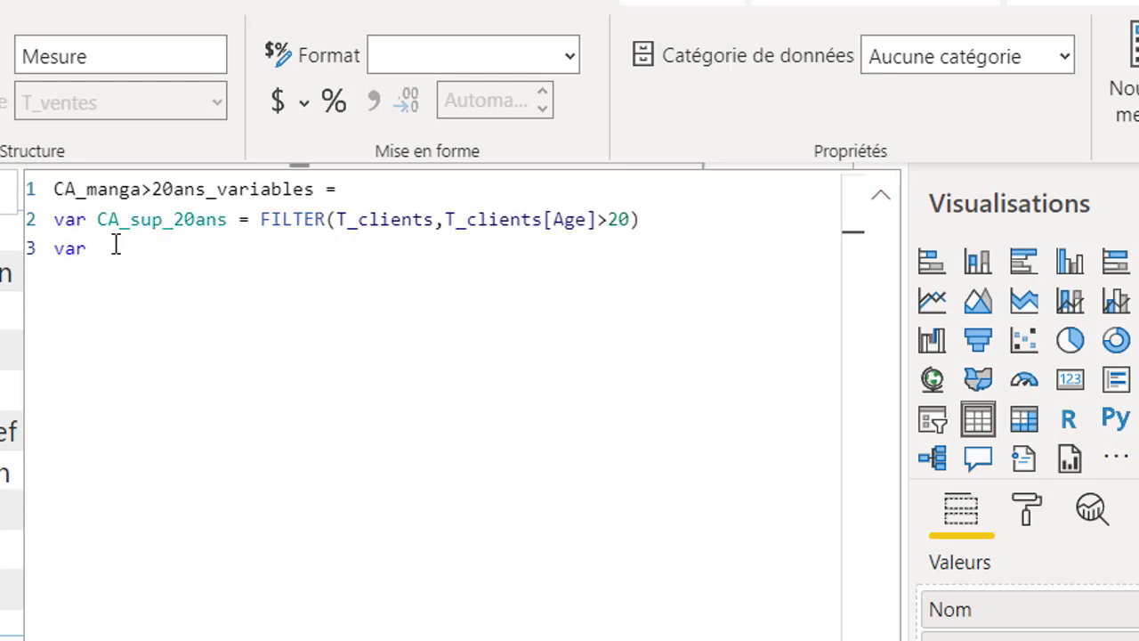
type("Ca_manga")
type(" =")
type(" FILTER(")
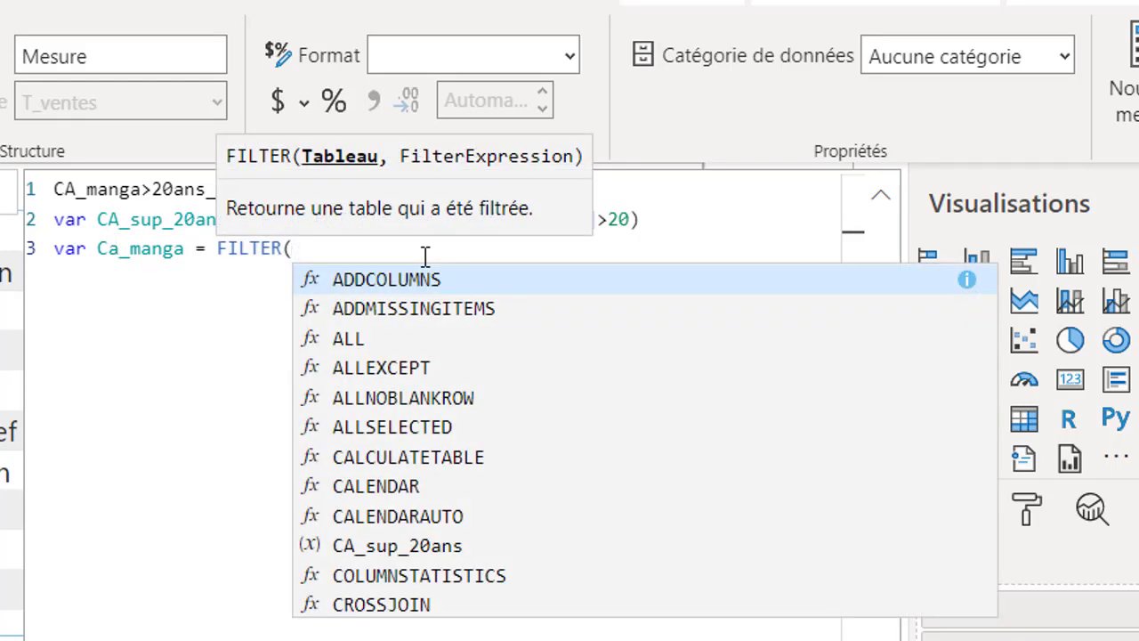
type("T_")
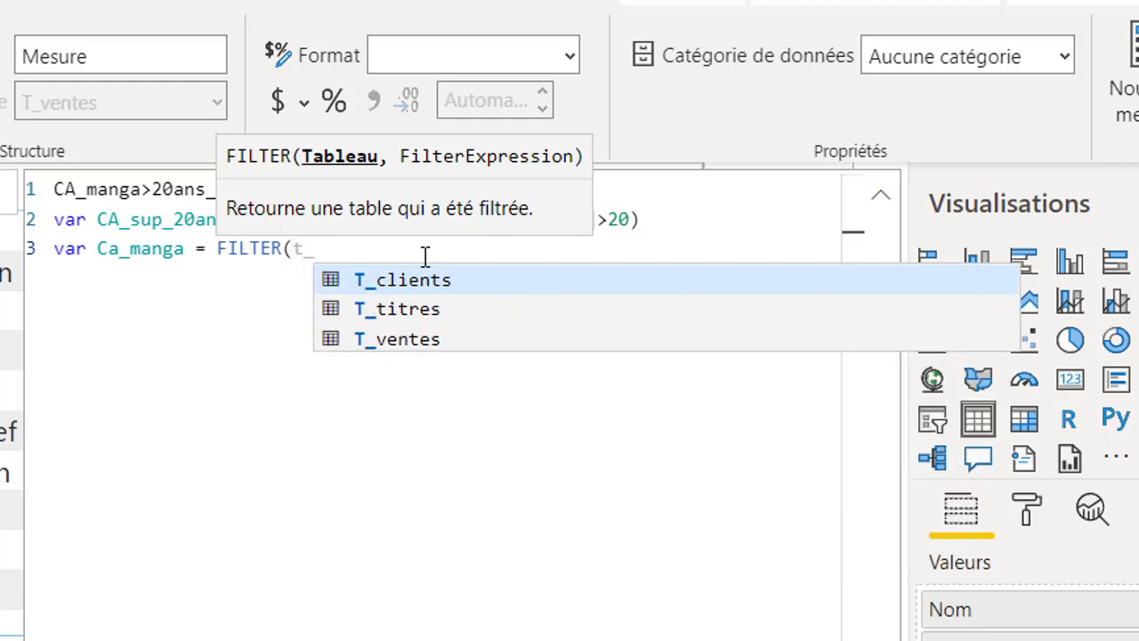
left_click(432, 310)
type(",")
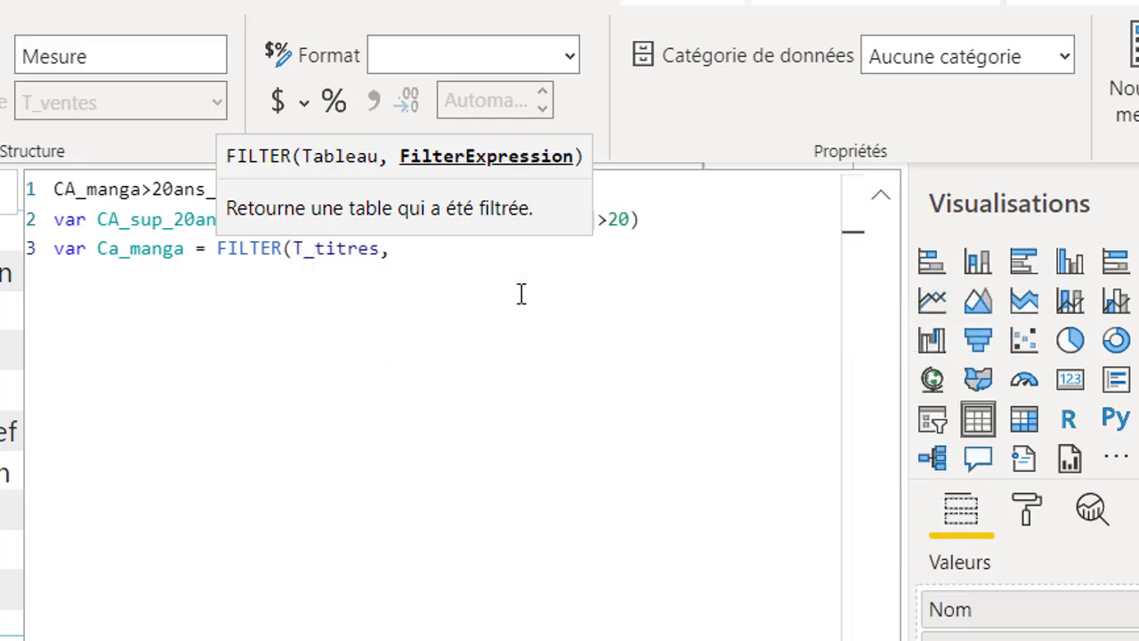
type("T_")
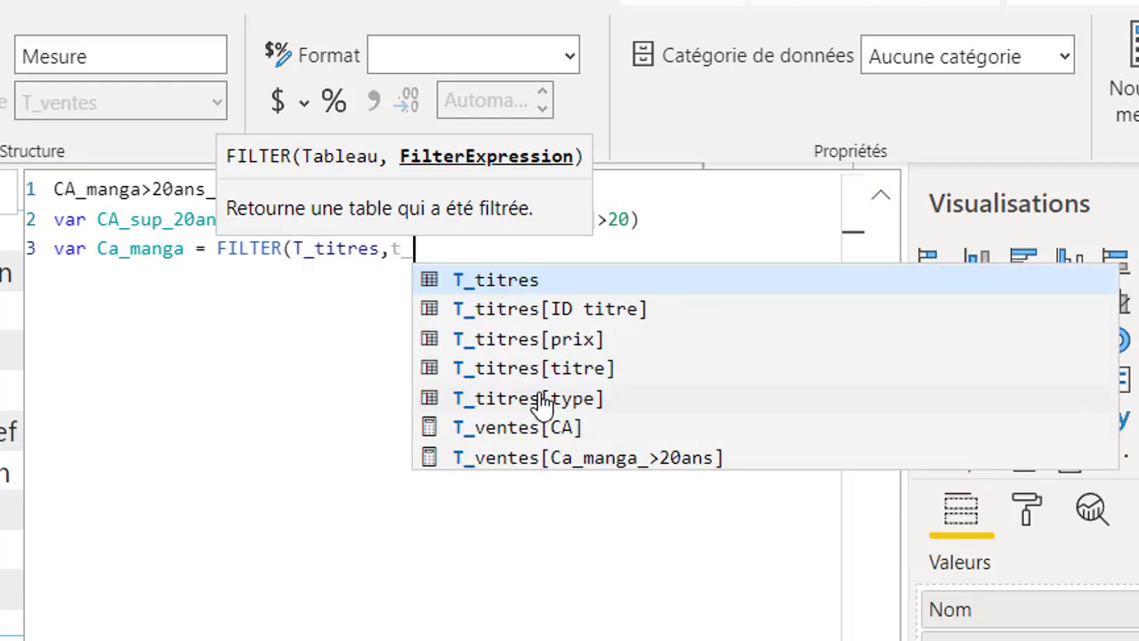
left_click(537, 396)
type("=\"")
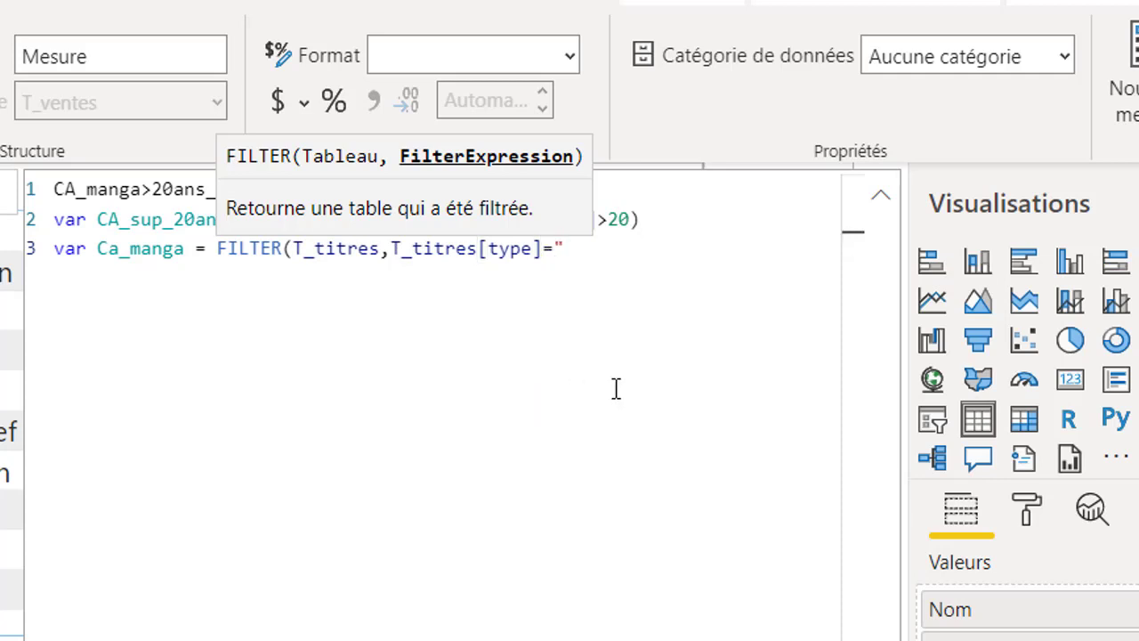
type("manga\")")
key("Return")
key("Return")
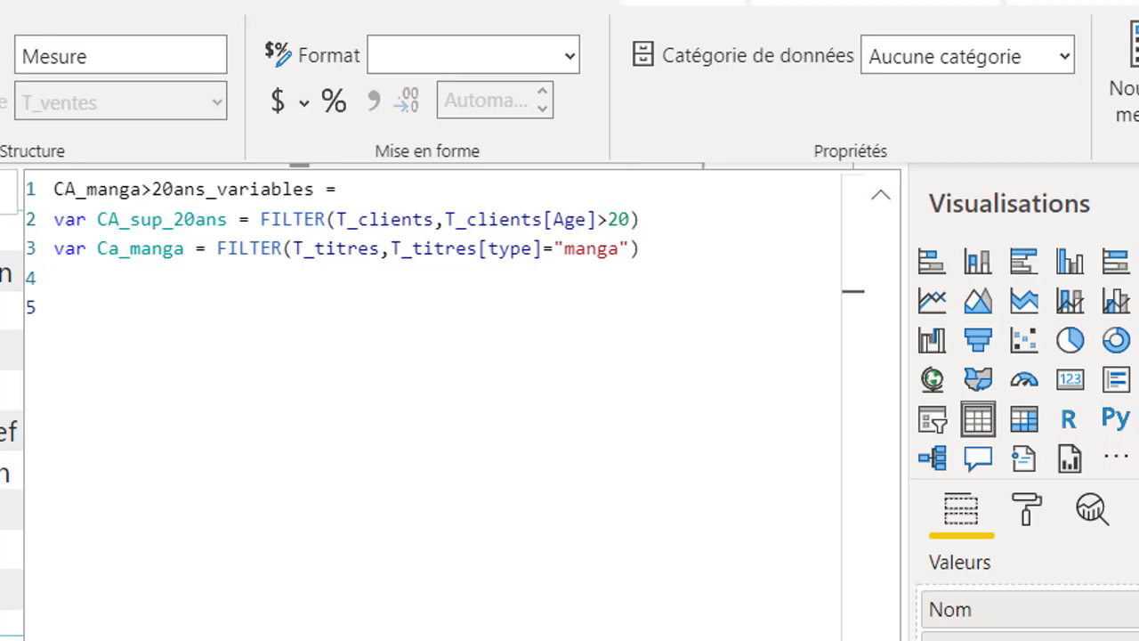
Step: Write the return line CALCULATE([CA], CA_sup_20ans, CA_manga)
left_click(81, 309)
type("return")
key("Return")
key("Return")
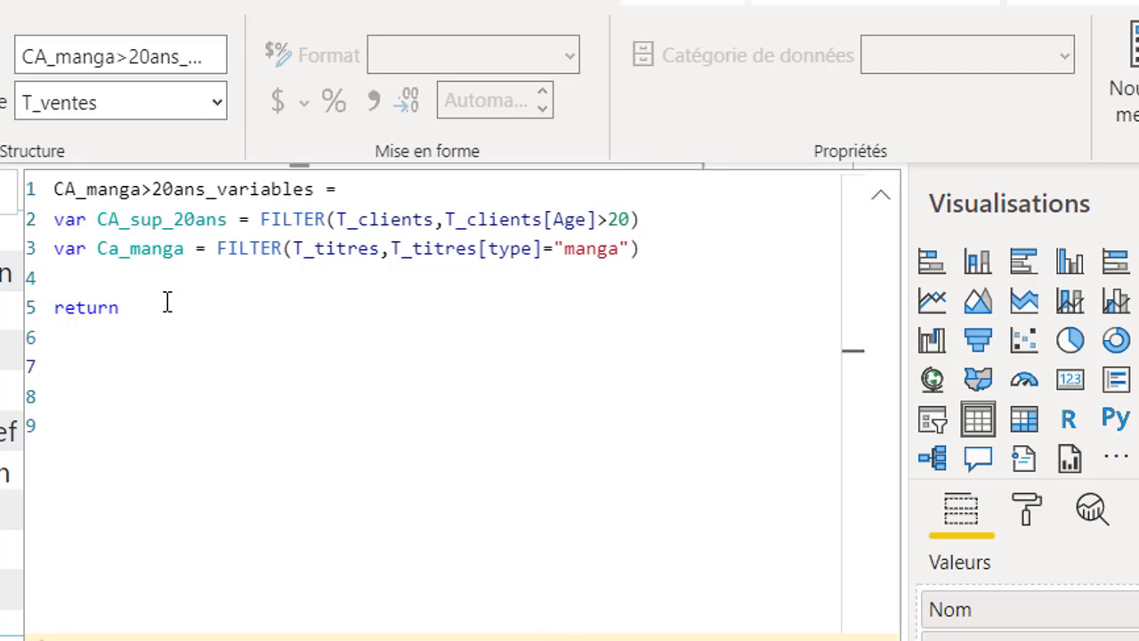
type("CALCULATE(")
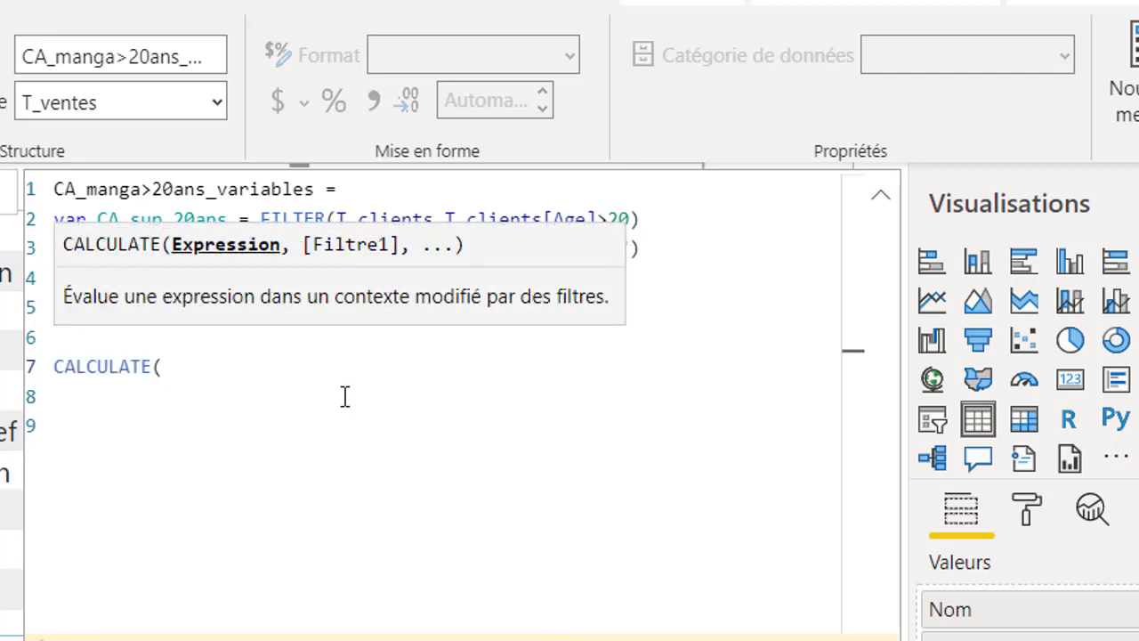
type("[CA],")
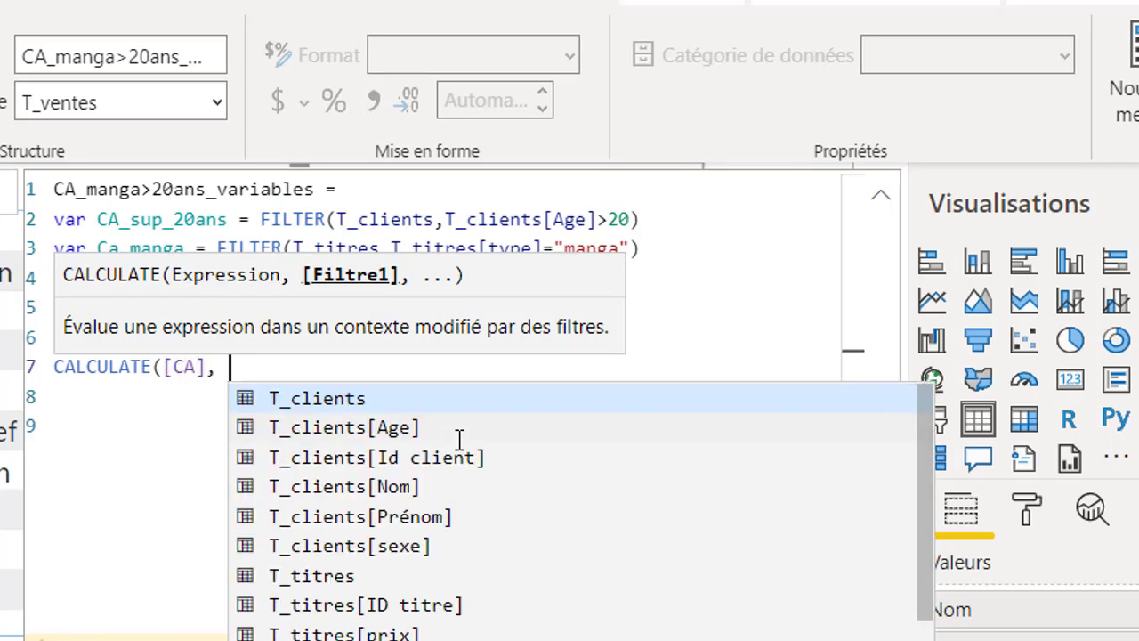
type(" ca_su")
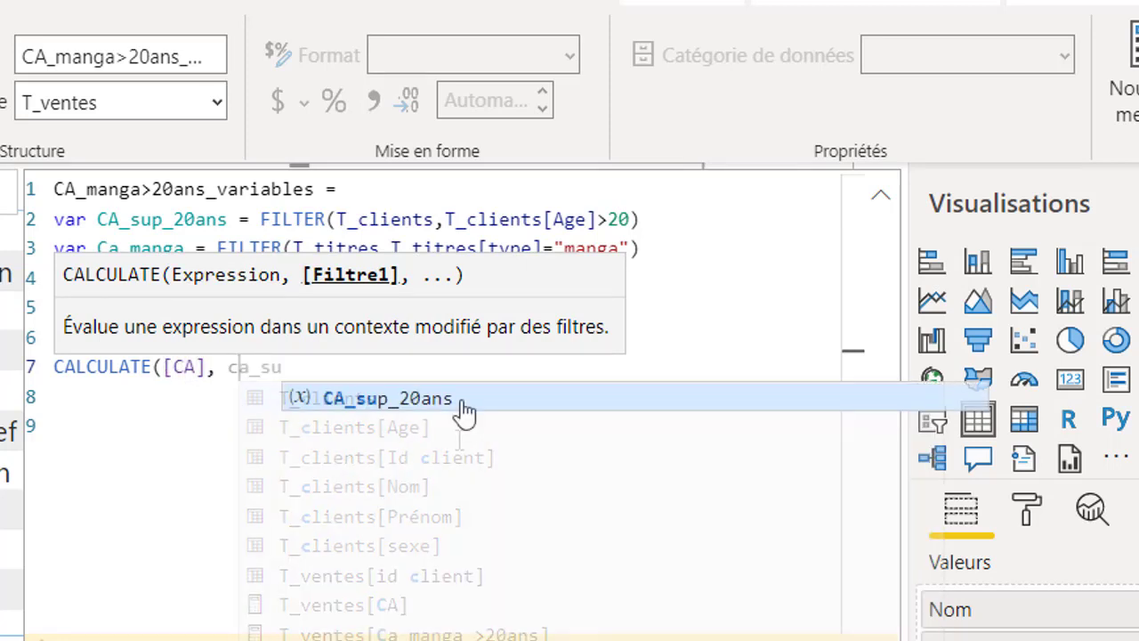
left_click(463, 410)
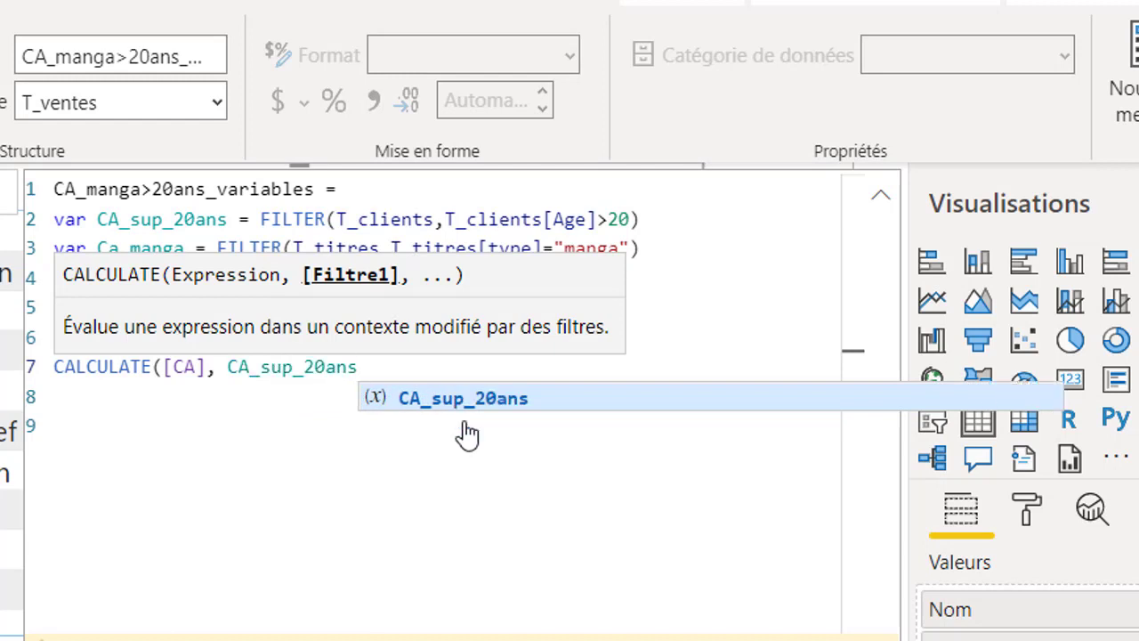
type(",")
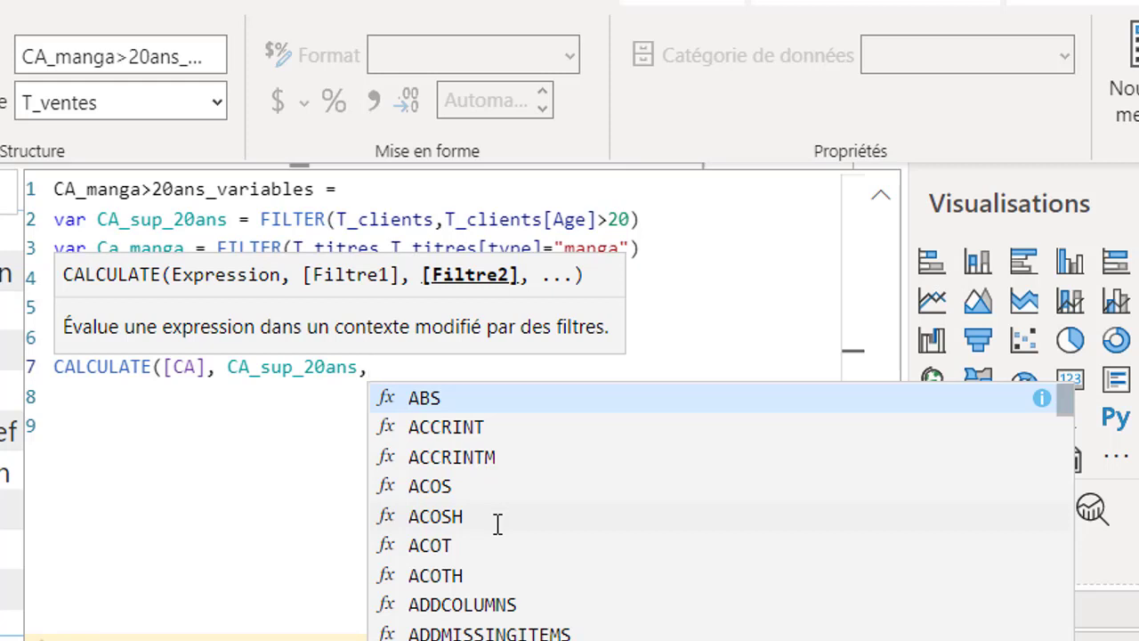
type(" CA_manga")
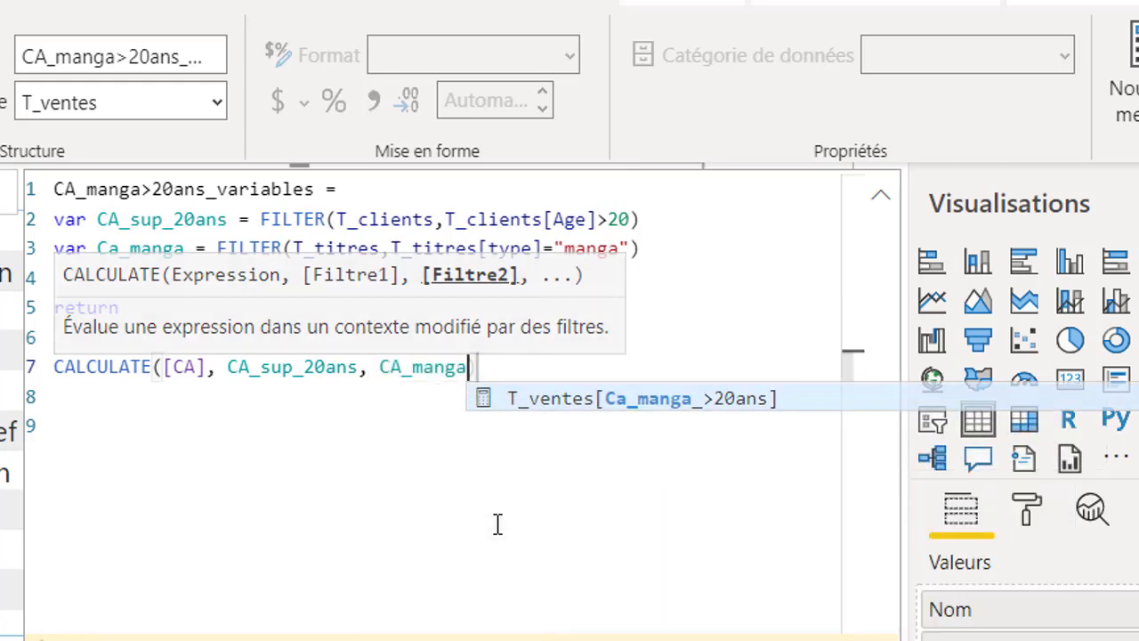
type(")")
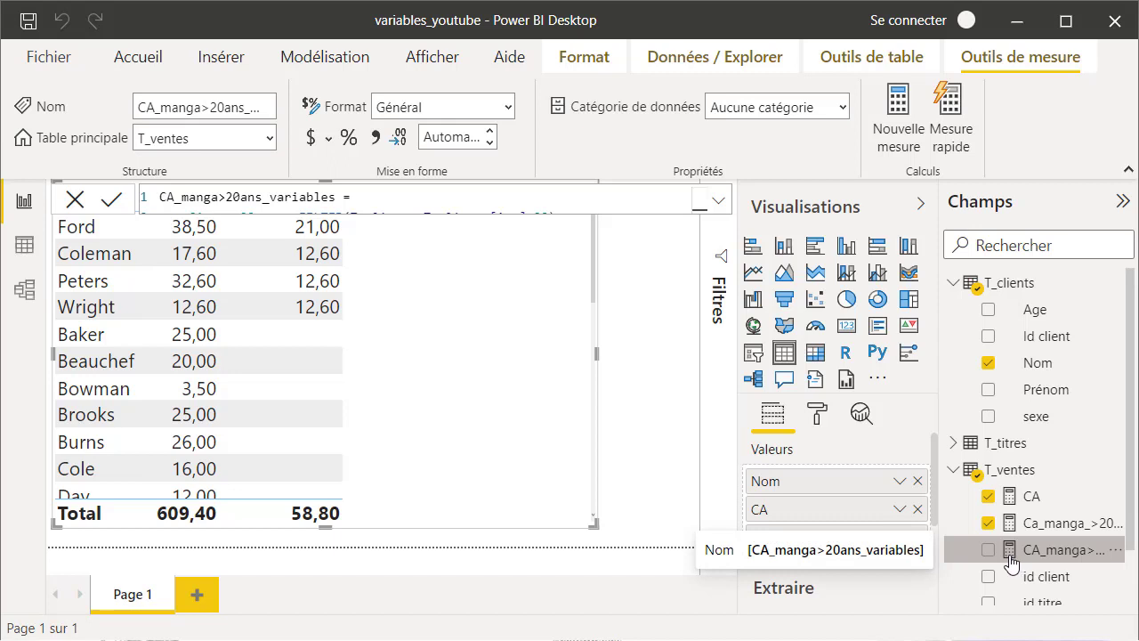
Step: Add CA_manga>20ans_variables as a table column, matching Ca_manga_>20ans with total 58,80
left_click_drag(1013, 561, 841, 568)
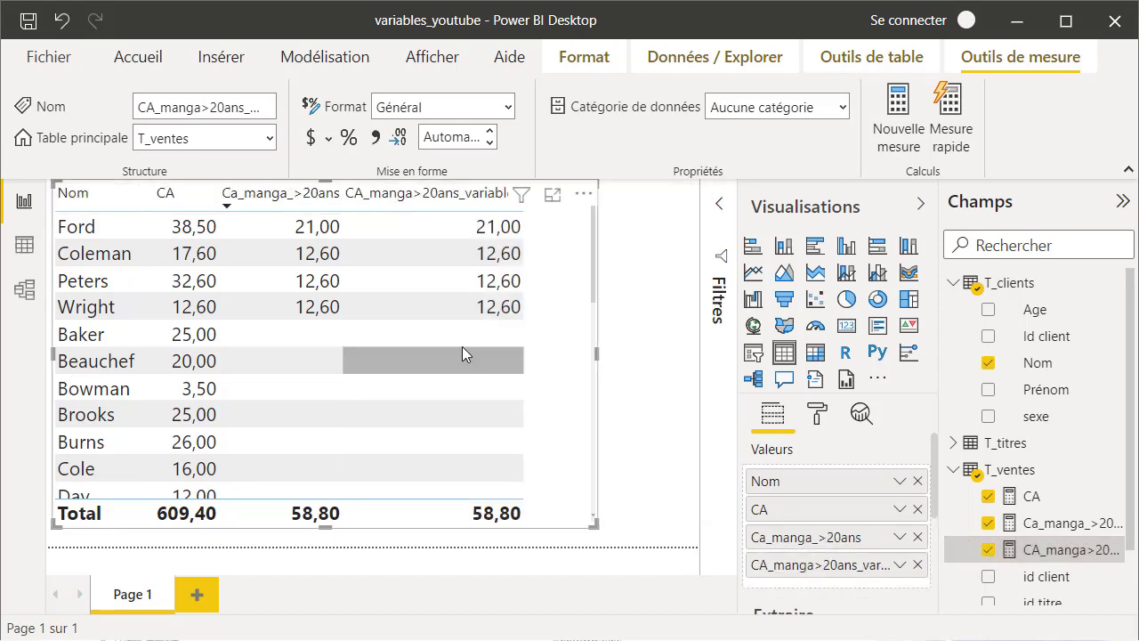